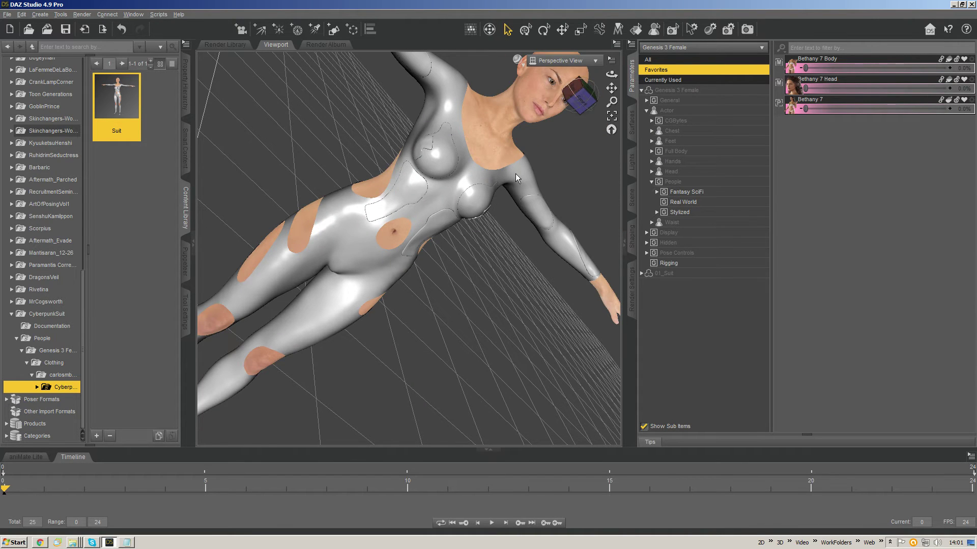
Examine the fitted suit on the Genesis 3 Female figure up close, from the front and at full length.
left_click_drag(515, 173, 503, 181, "ctrl+alt")
left_click_drag(611, 74, 609, 82)
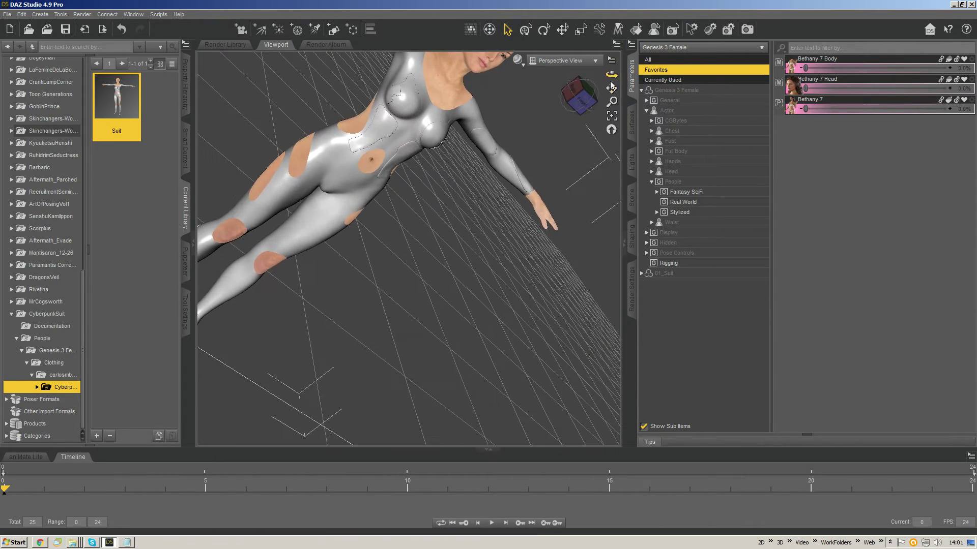
left_click(611, 130)
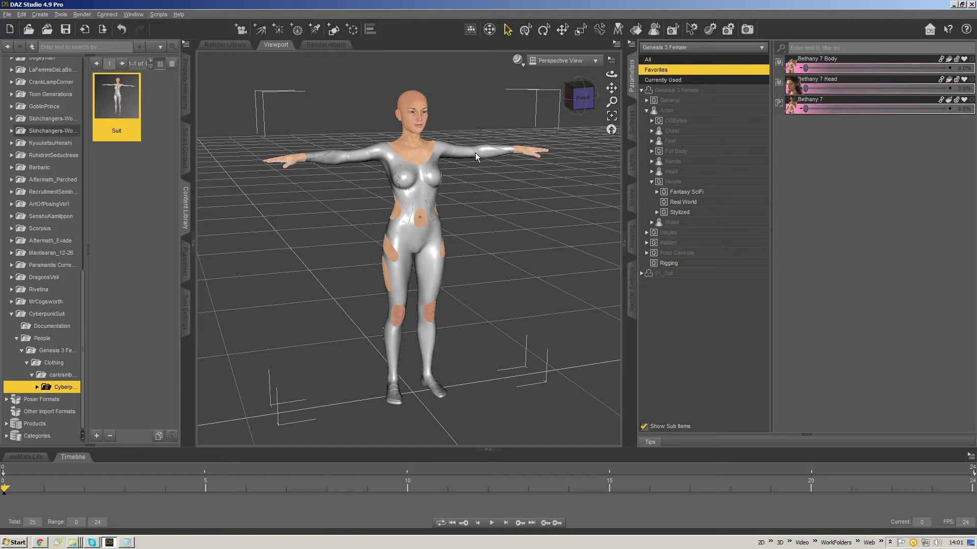
left_click_drag(591, 90, 611, 92)
left_click_drag(611, 88, 612, 179)
left_click_drag(579, 96, 600, 95)
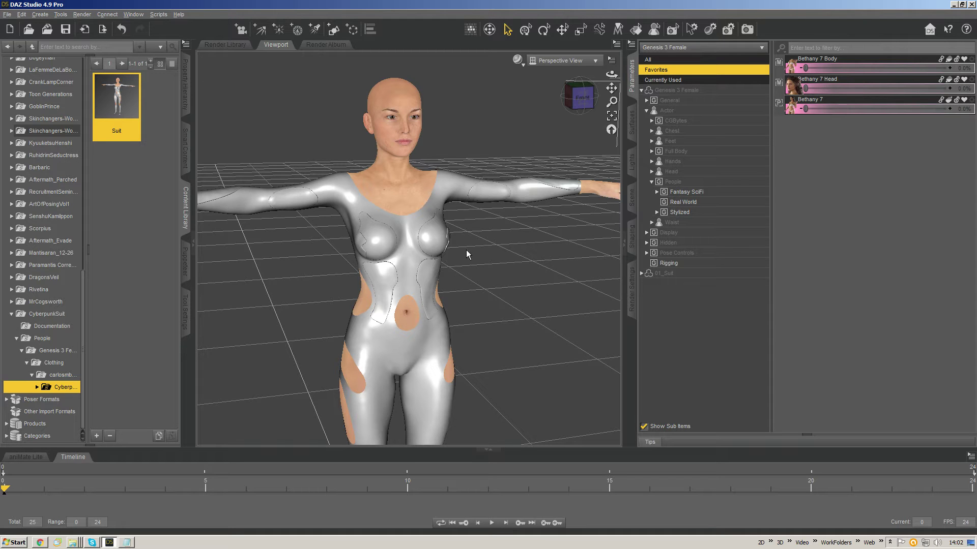
mouse_move(580, 96)
left_mouse_down()
mouse_move(534, 97)
mouse_move(554, 85)
mouse_move(535, 99)
mouse_move(536, 152)
mouse_move(572, 120)
mouse_move(579, 97)
left_mouse_up()
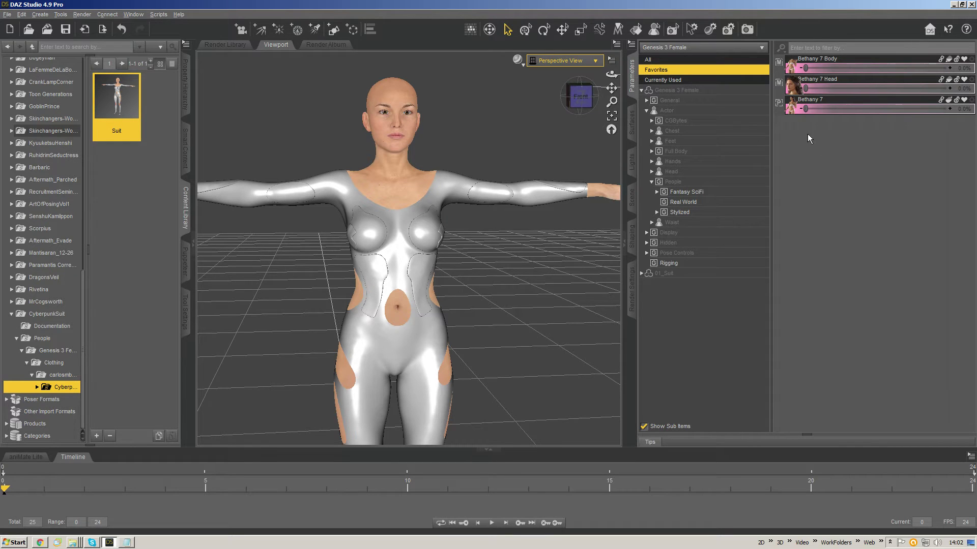
scroll(429, 282, "down", 2)
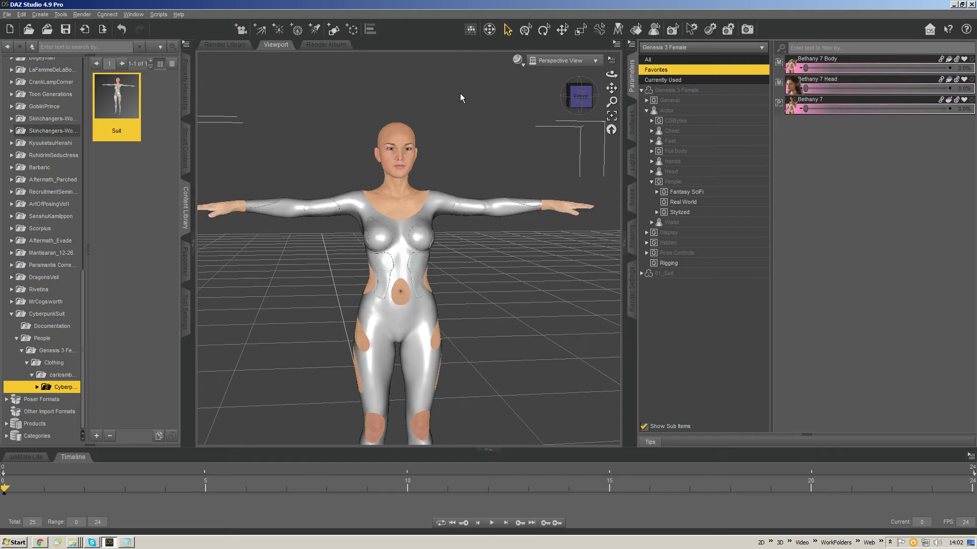
middle_click_drag(455, 97, 464, 37)
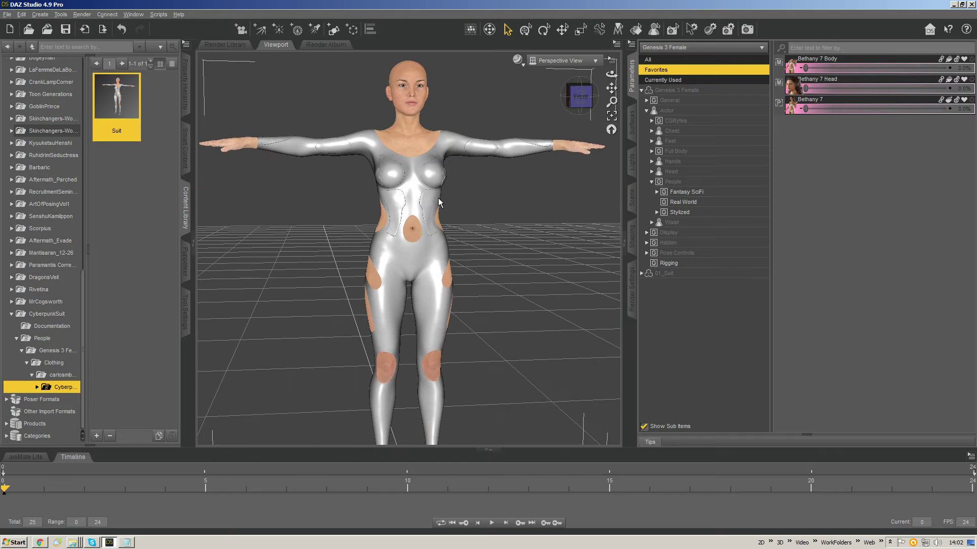
scroll(450, 96, "down", 1)
middle_click_drag(428, 209, 427, 194)
scroll(417, 219, "down", 5)
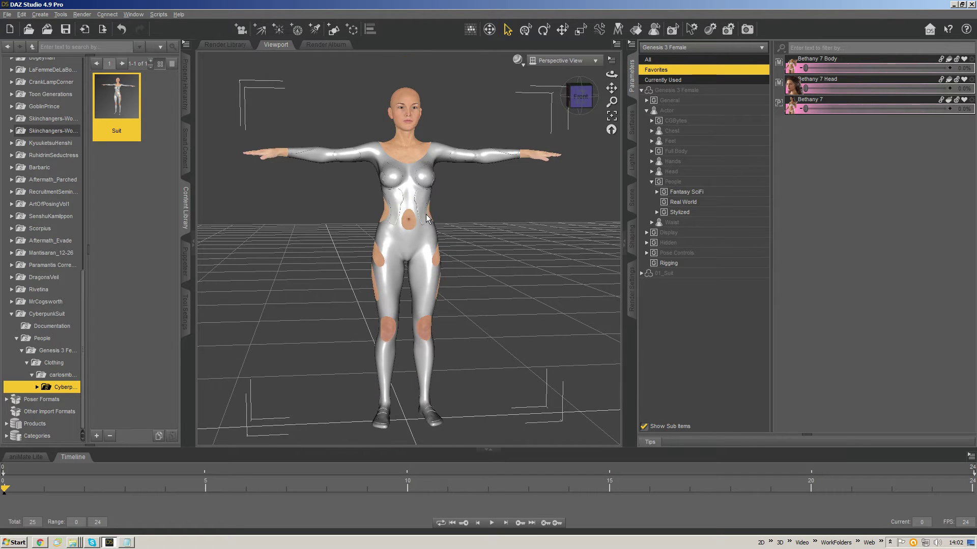
Read through the FBM correction steps in the Notepad notes, and return to DAZ Studio.
key("alt+Tab")
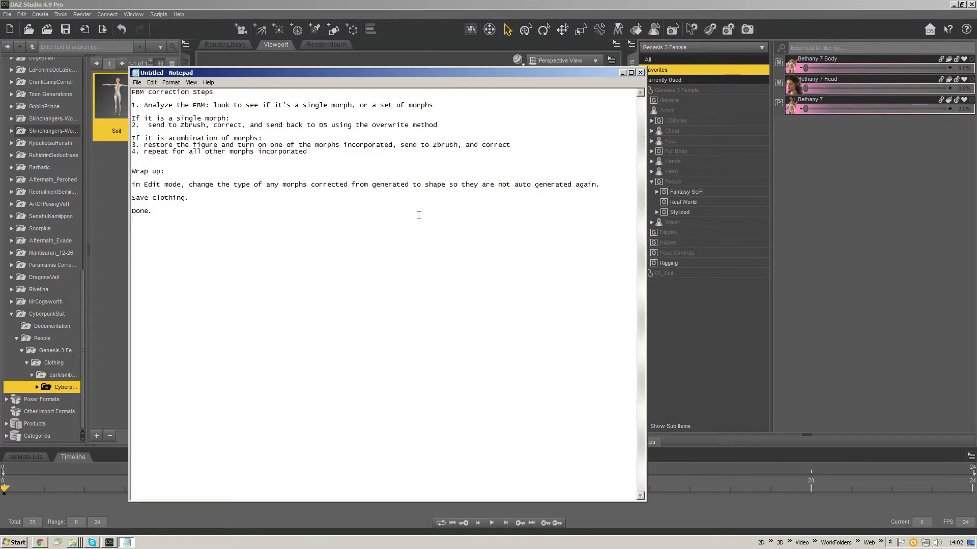
key("alt+Tab")
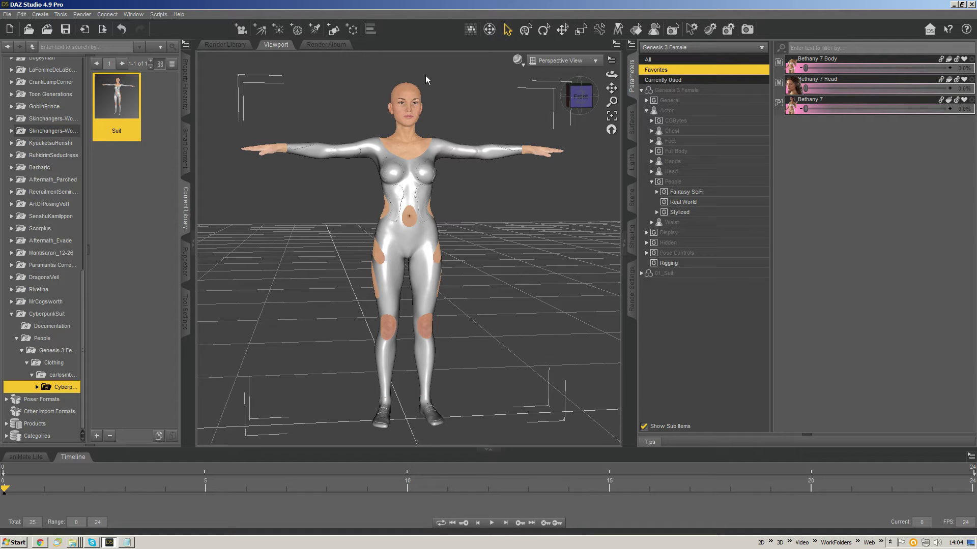
key("alt+Tab")
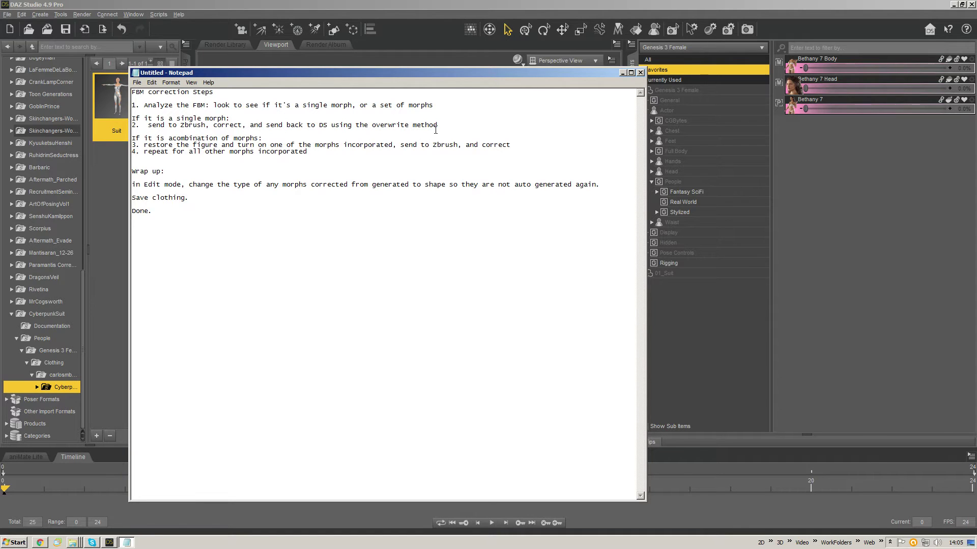
key("alt+Tab")
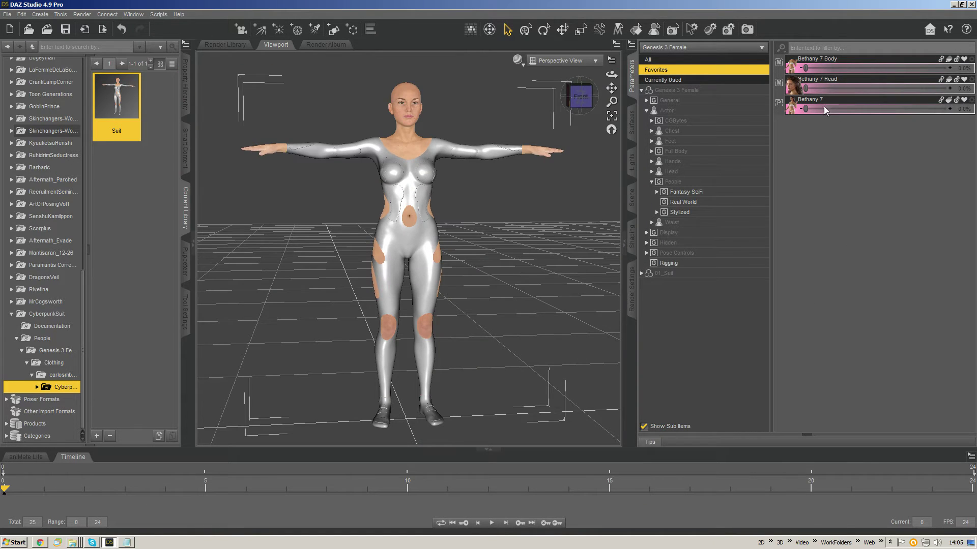
Set the Bethany 7 morph of Genesis 3 Female to 100% and check how the suit follows the shape.
left_click_drag(805, 109, 948, 112)
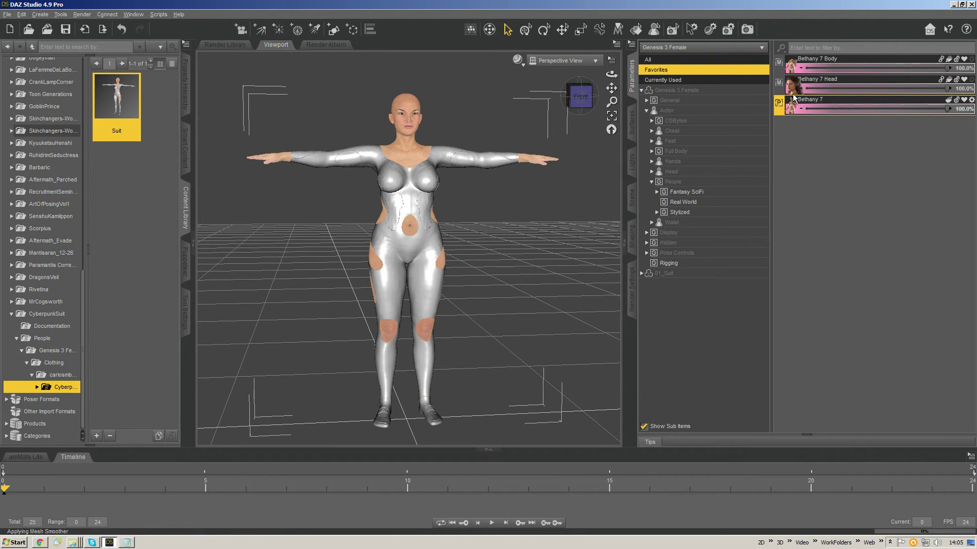
left_click_drag(580, 96, 557, 105)
left_click(572, 97)
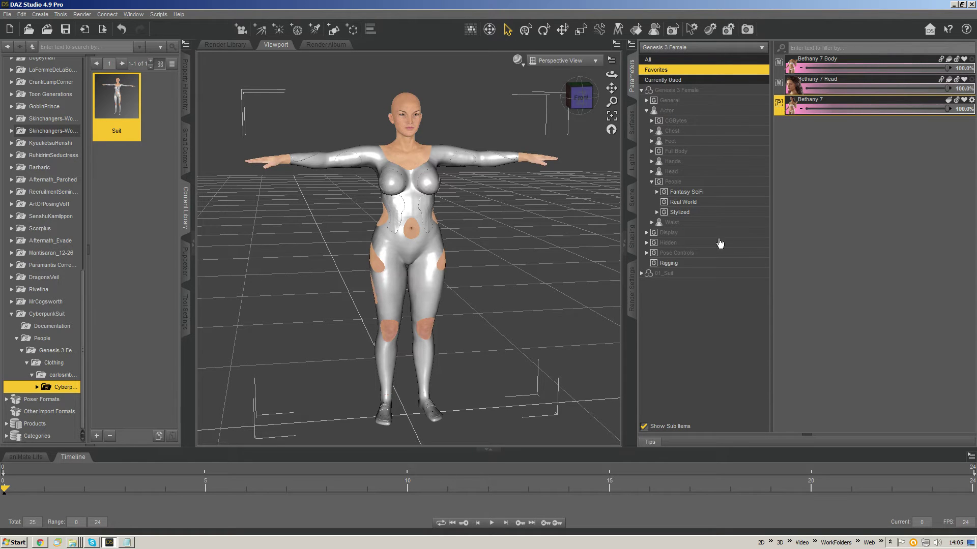
left_click_drag(597, 102, 553, 173)
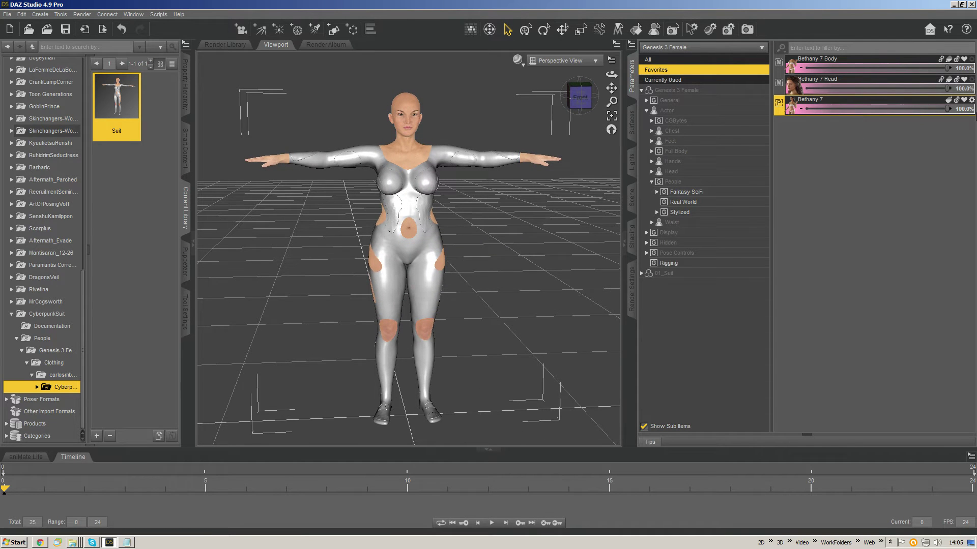
Select 01_Suit and list only its currently used parameters.
right_click(447, 157)
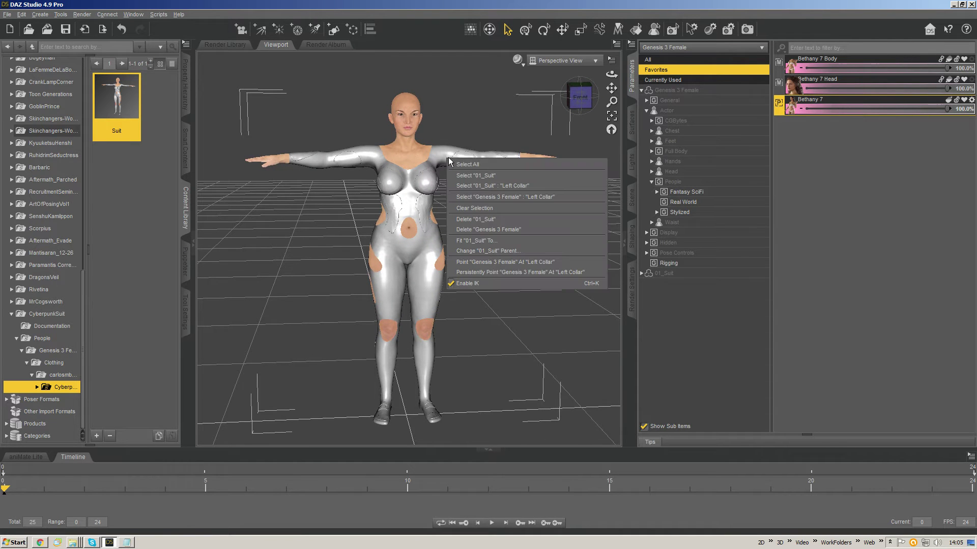
left_click(474, 172)
left_click(684, 81)
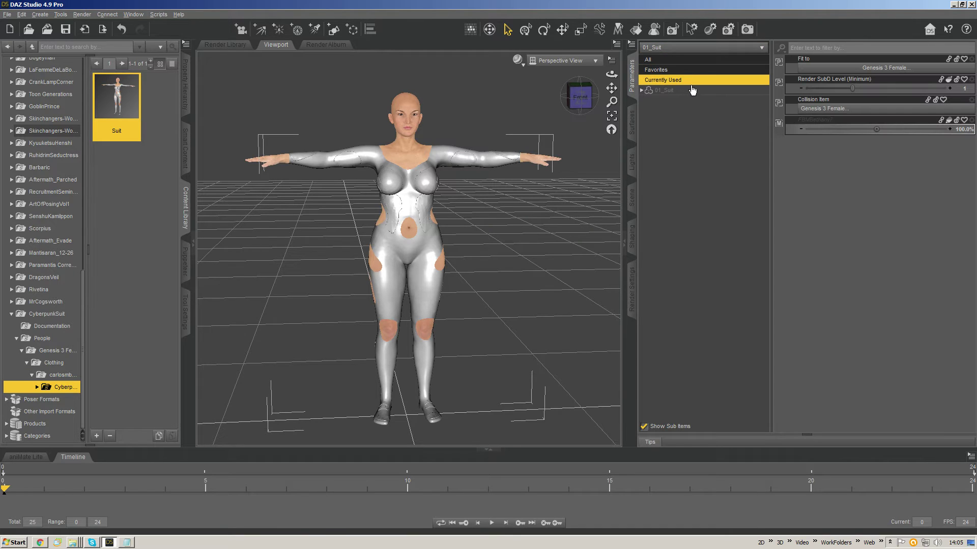
Try raising the suit's auto-generated morph to 197.3%, and undo the change.
left_click(839, 122)
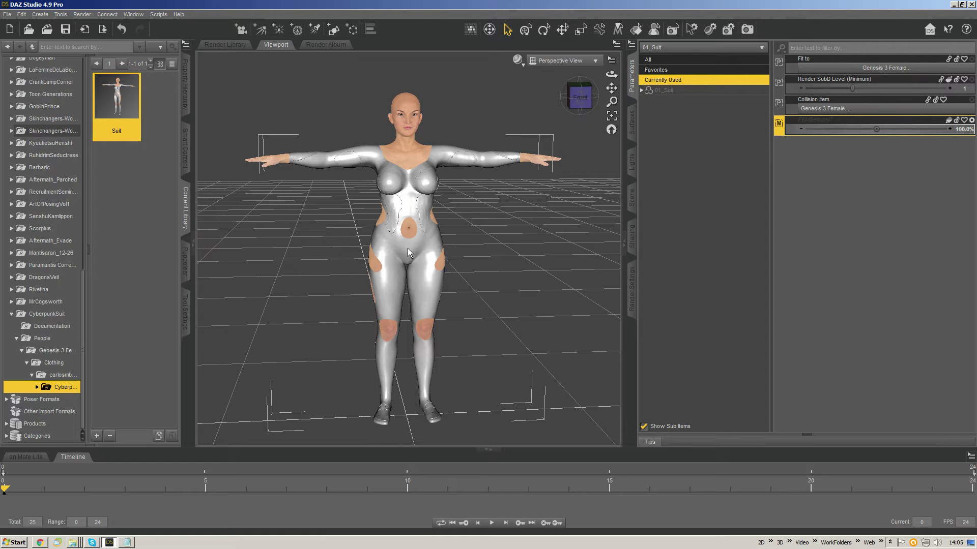
left_click_drag(805, 129, 877, 129)
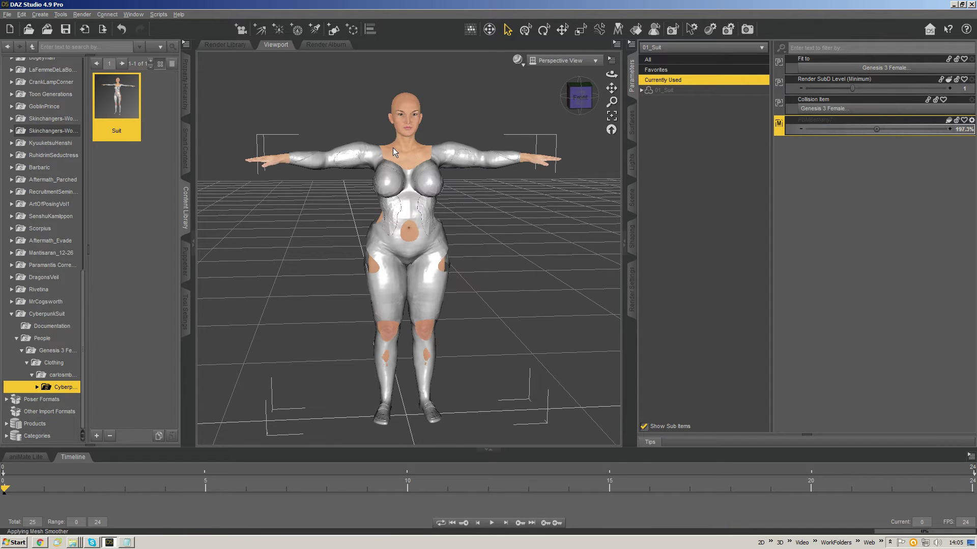
key("ctrl+z")
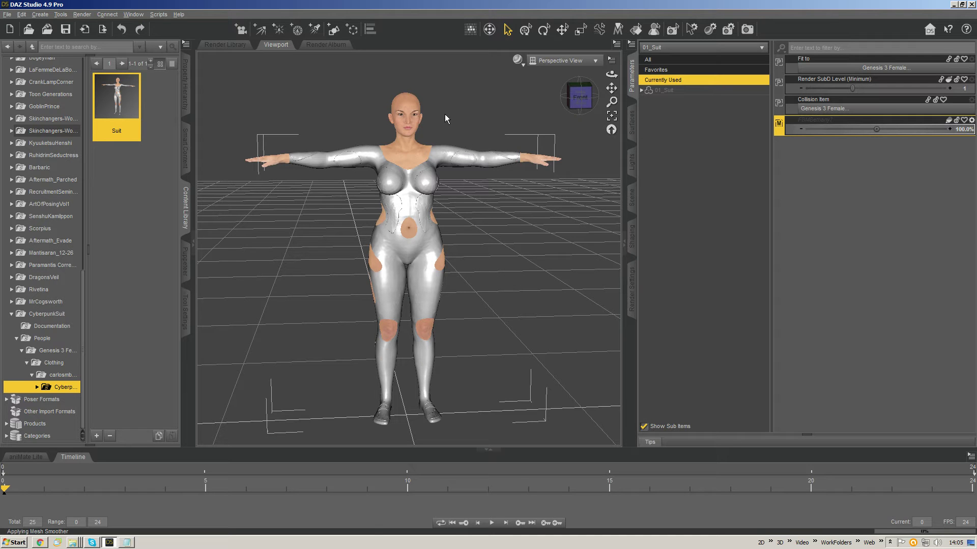
Select the Genesis 3 Female figure, inspect its currently used morphs, and reset the Bethany 7 morphs to 0%.
right_click(406, 110)
left_click(426, 126)
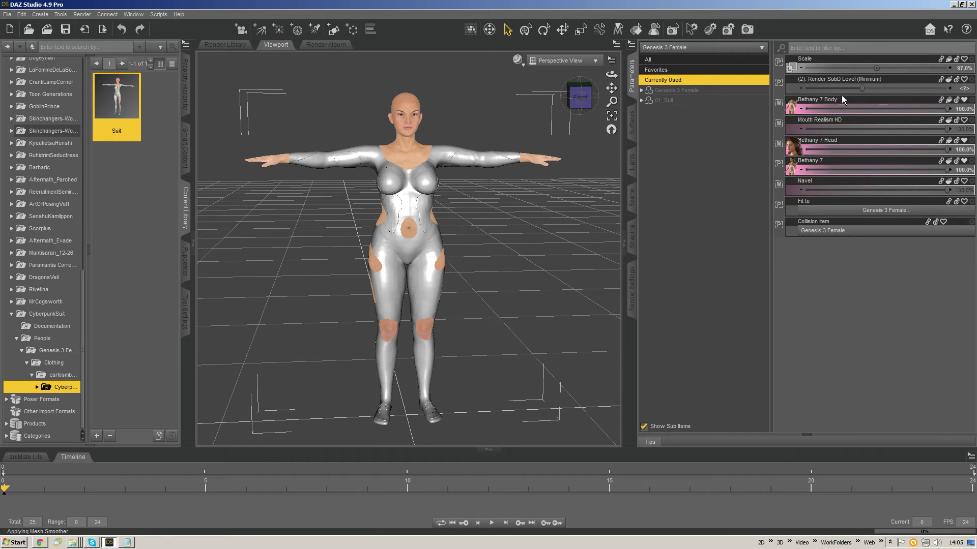
left_click_drag(584, 97, 684, 109)
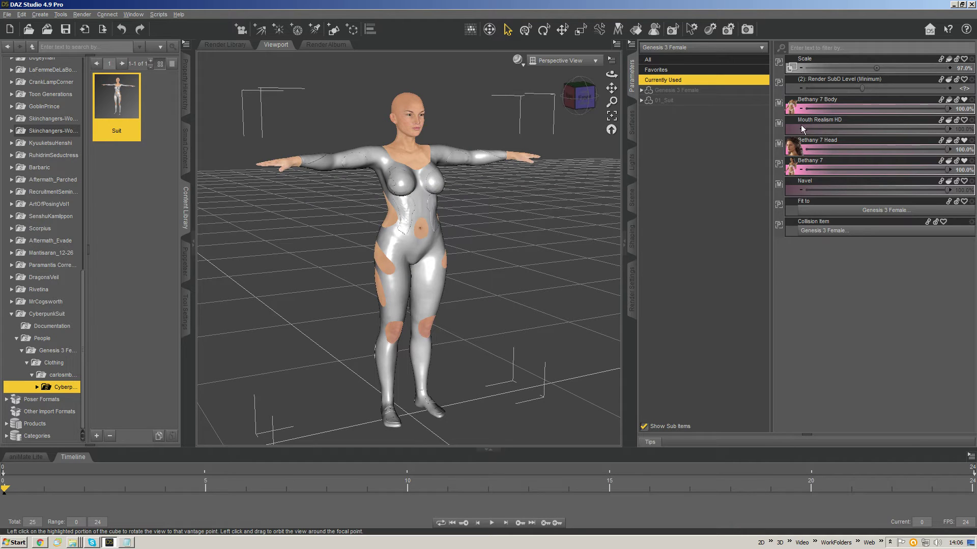
left_click(802, 148)
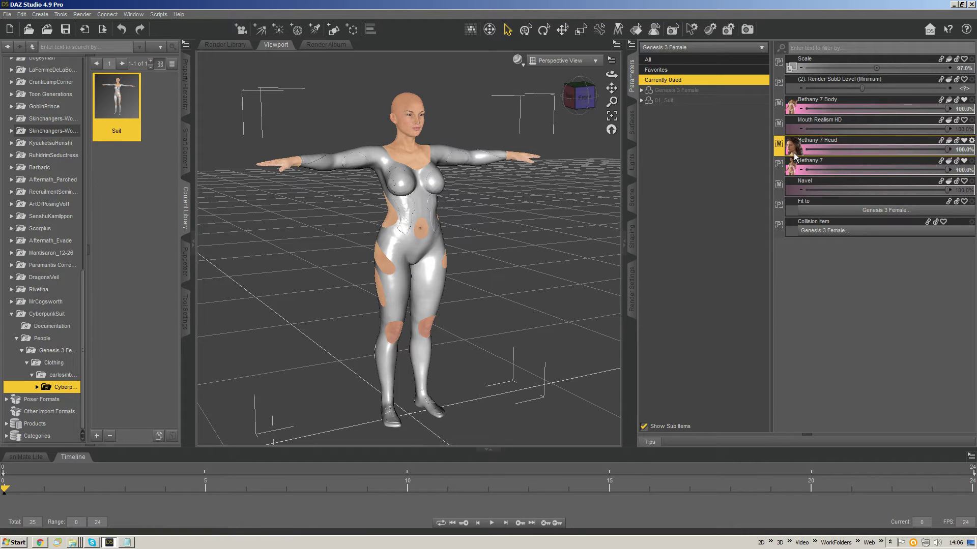
key("ctrl+y")
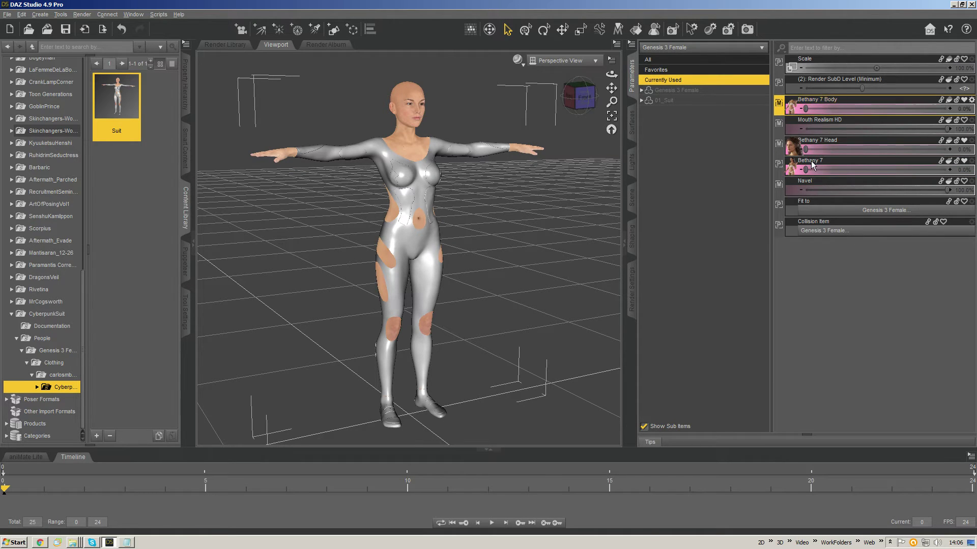
Open the parameter settings of the Bethany 7 morph and examine which sub-components it drives.
right_click(954, 169)
left_click(935, 172)
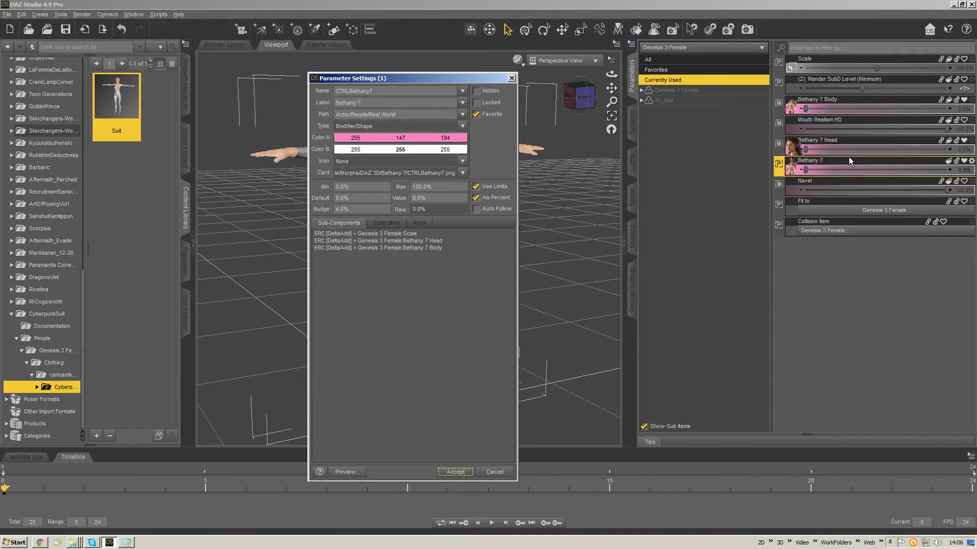
left_click(386, 223)
left_click(419, 223)
left_click(338, 223)
left_click(362, 234)
left_click(402, 242)
left_click(403, 247)
left_click(402, 235)
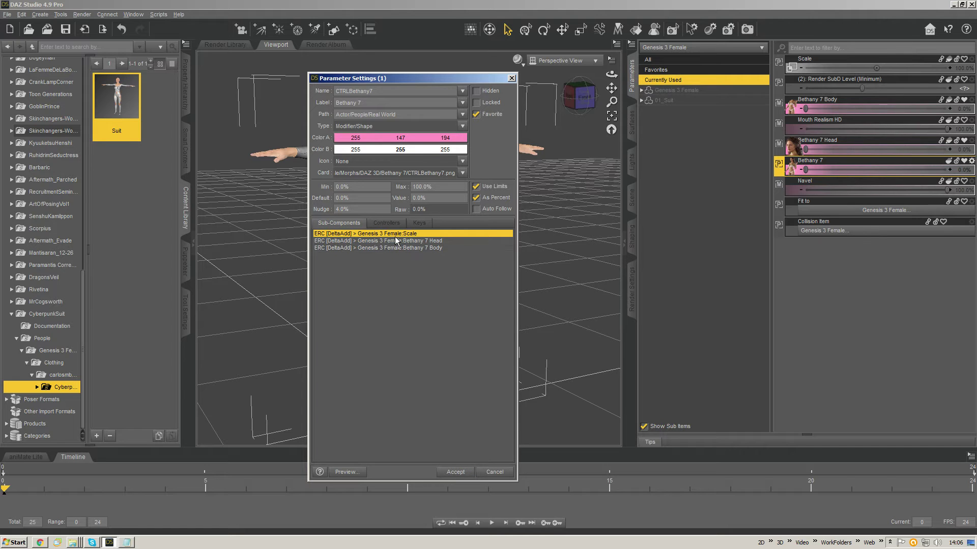
left_click(398, 241)
left_click(398, 249)
left_click(398, 236)
left_click(399, 248)
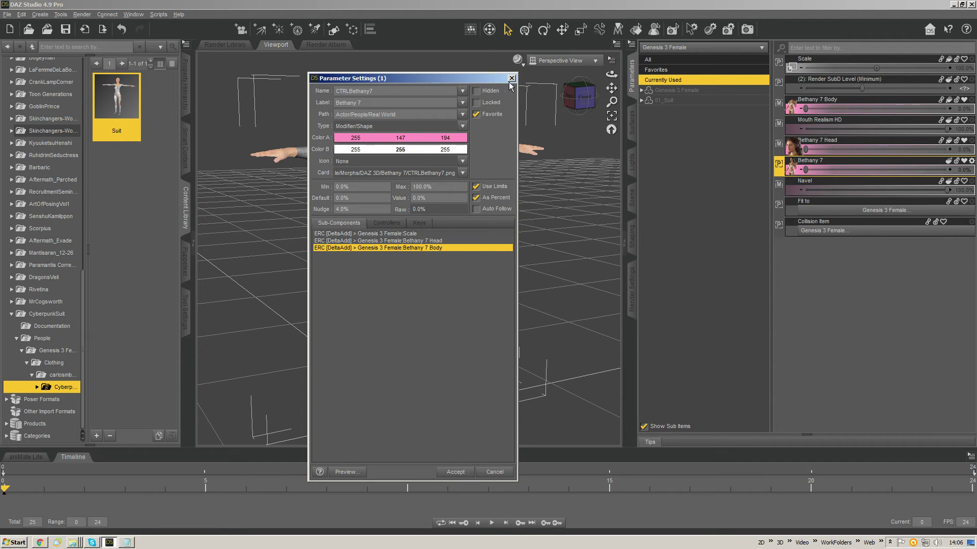
left_click(511, 79)
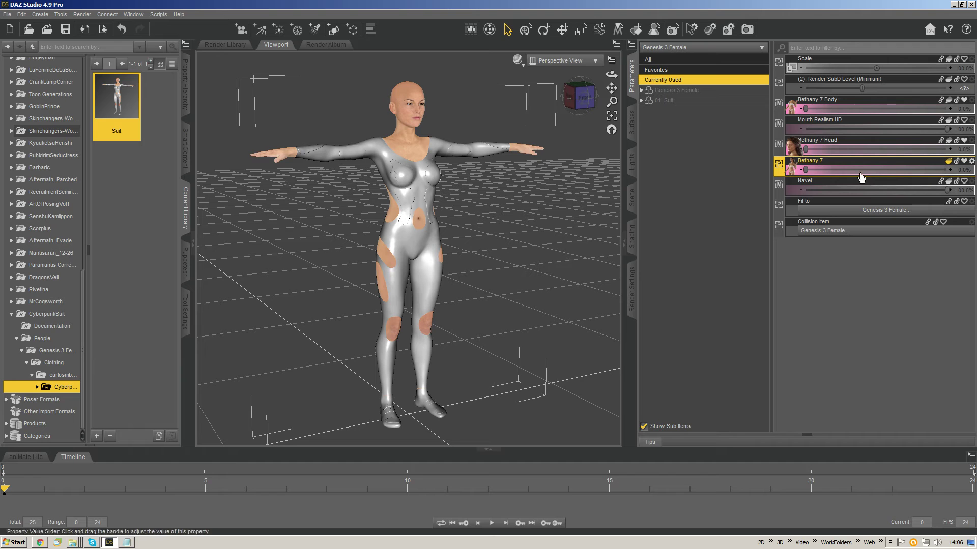
Reopen the Bethany 7 parameter settings, review its head, body and scale sub-components again, and accept the dialog.
right_click(949, 163)
left_click(948, 175)
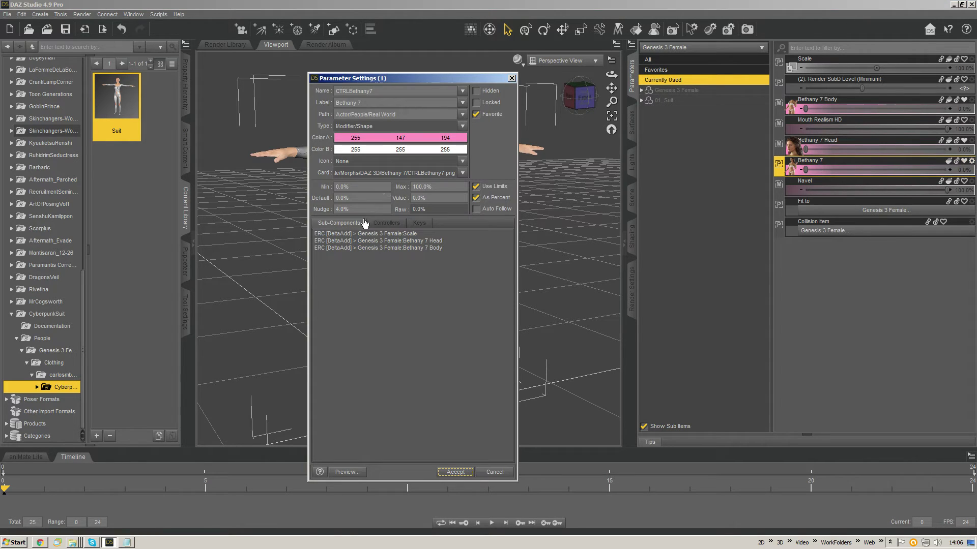
left_click(366, 240)
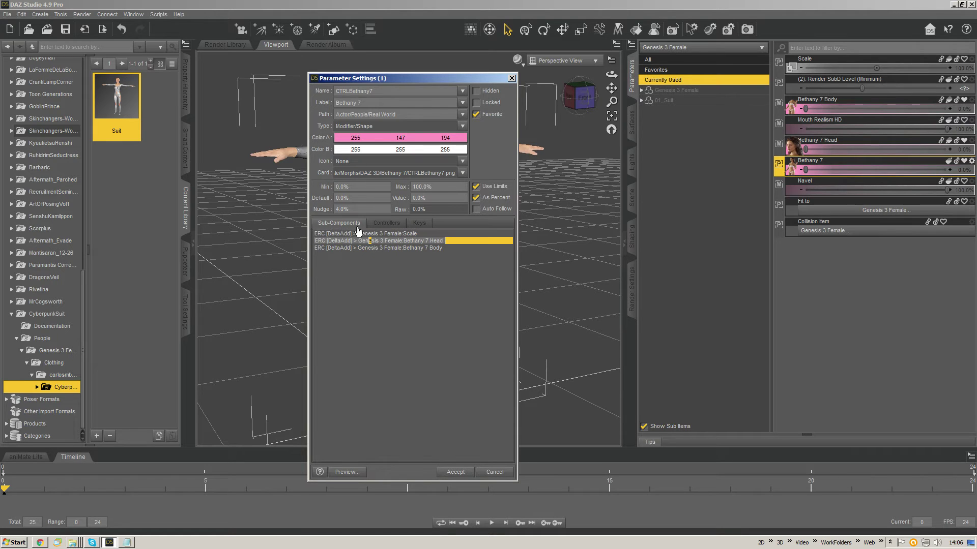
left_click(363, 248)
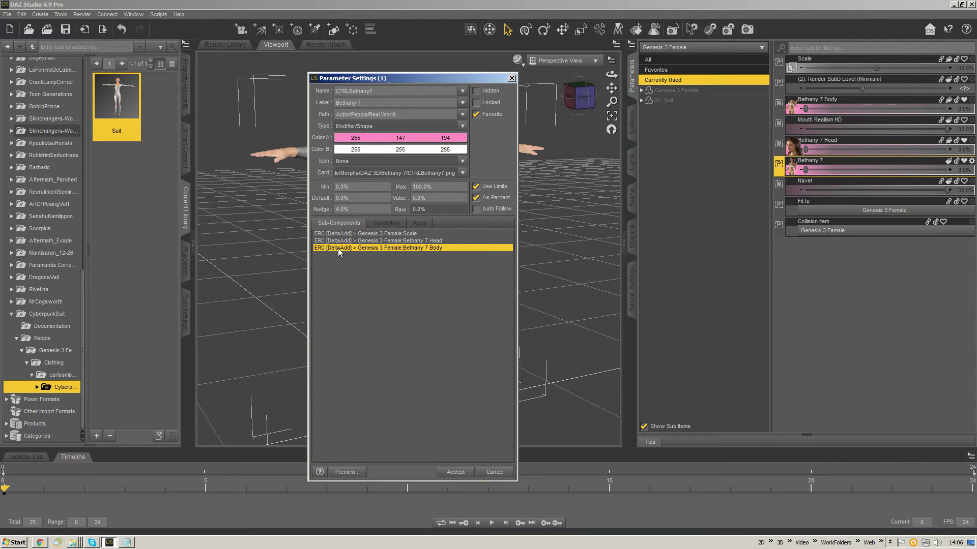
left_click(367, 234)
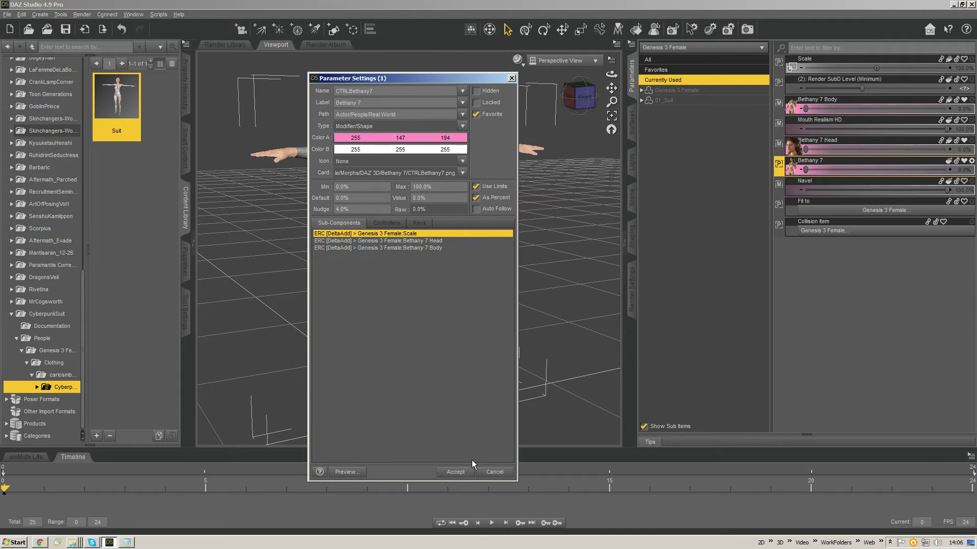
left_click(455, 472)
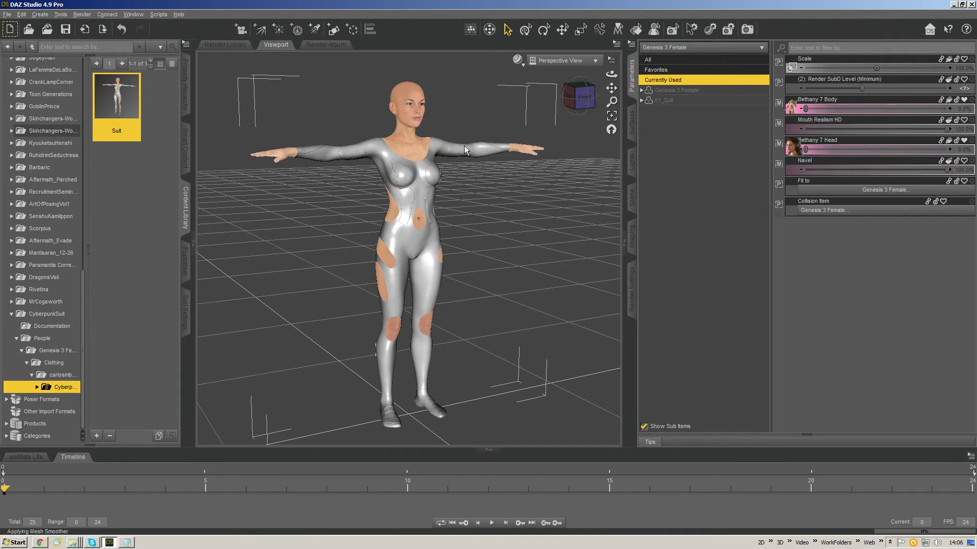
Set the Scale of the Genesis 3 Female figure to about 90.3%.
double_click(681, 93)
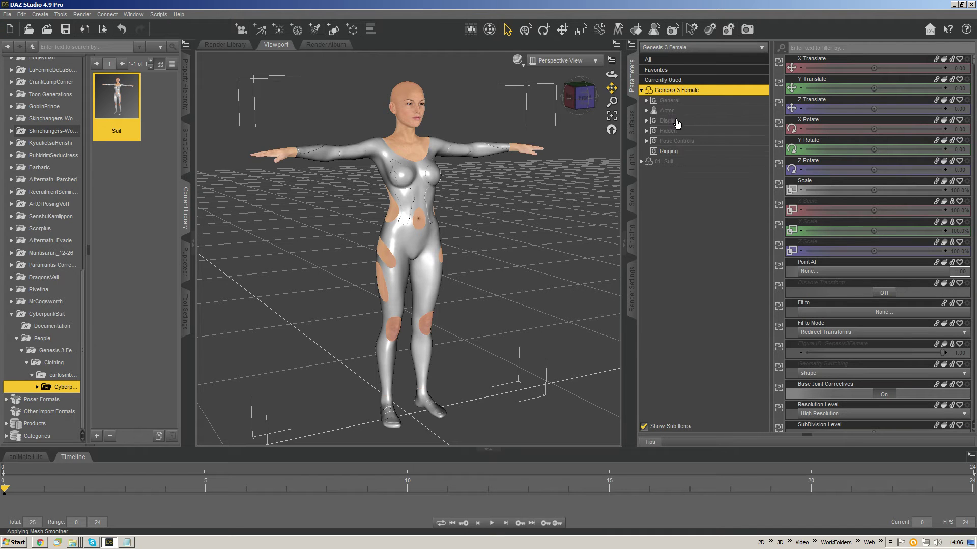
left_click(844, 184)
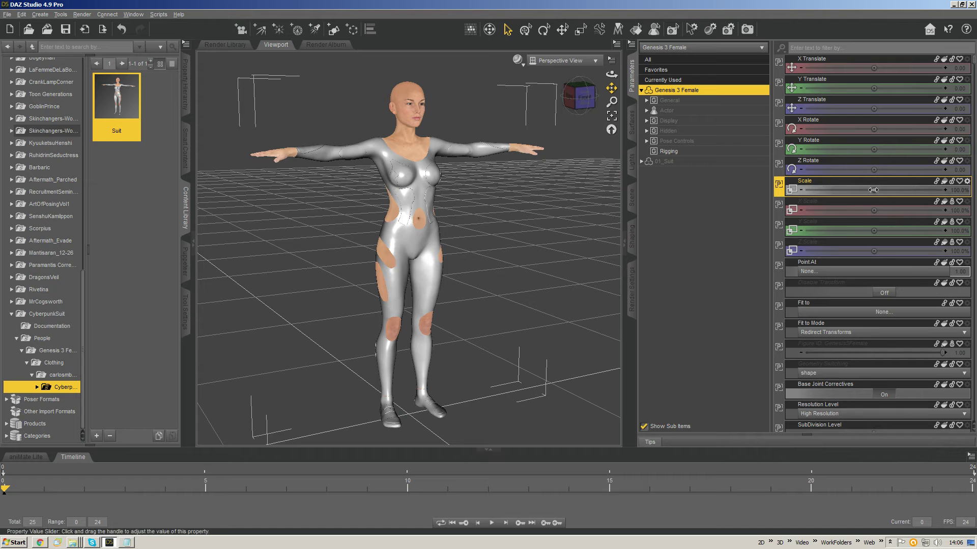
left_click_drag(868, 190, 805, 191)
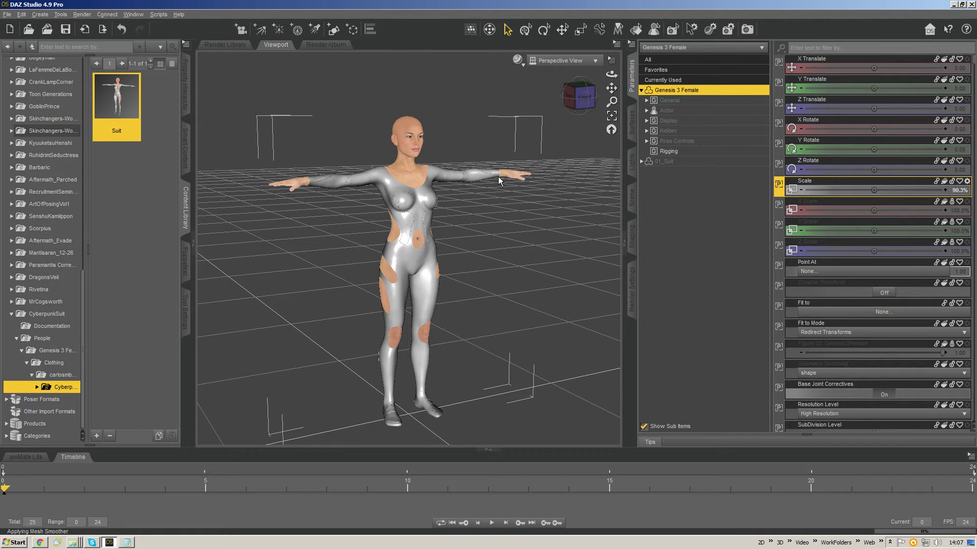
Undo the last Scale change on Genesis 3 Female and display its favorite morphs.
key("ctrl+z")
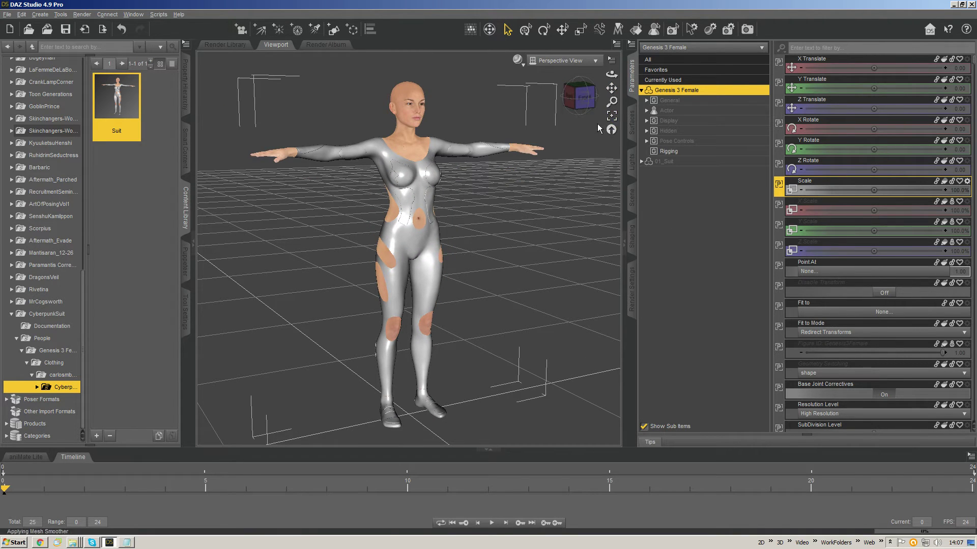
left_click(672, 80)
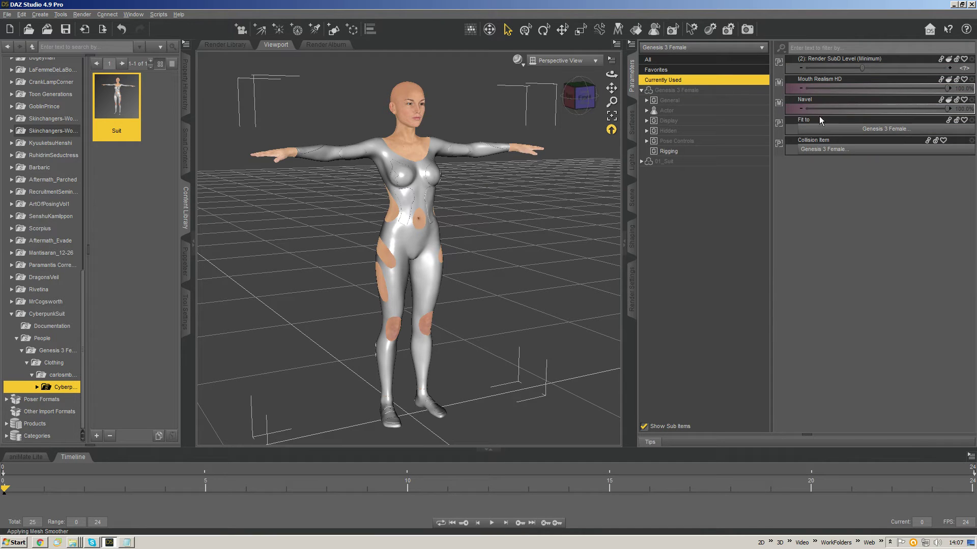
left_click(677, 70)
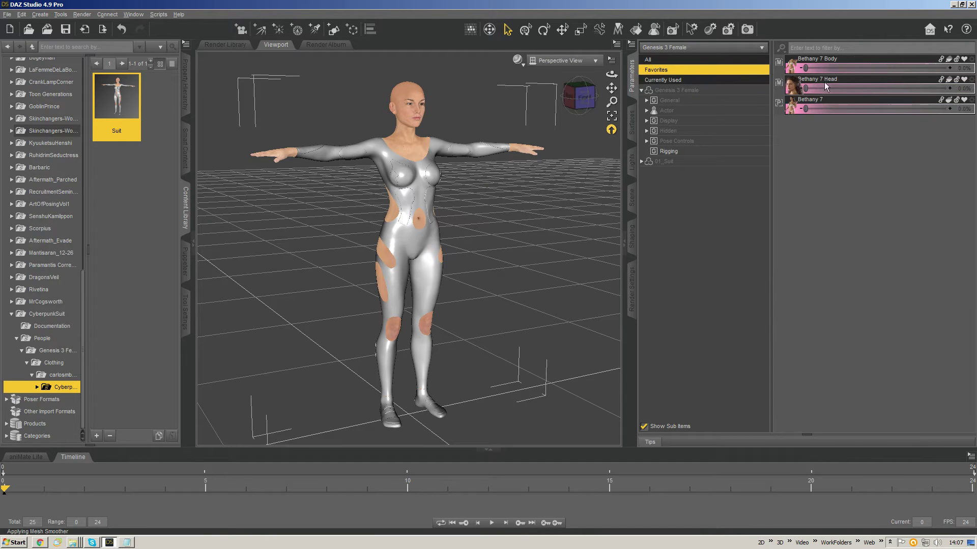
Open the parameter settings of the Bethany 7 morph, examine its head sub-component, and close the dialog.
left_click(970, 102)
left_click(941, 108)
left_click(435, 242)
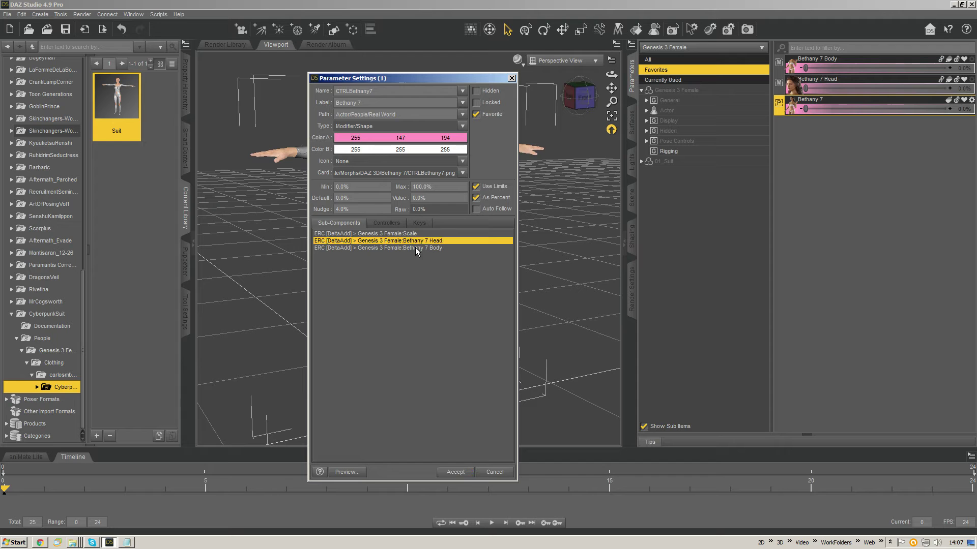
left_click(512, 78)
Try the Bethany 7 Head morph at 100%, view the figure from the front, and undo the change.
left_click(834, 85)
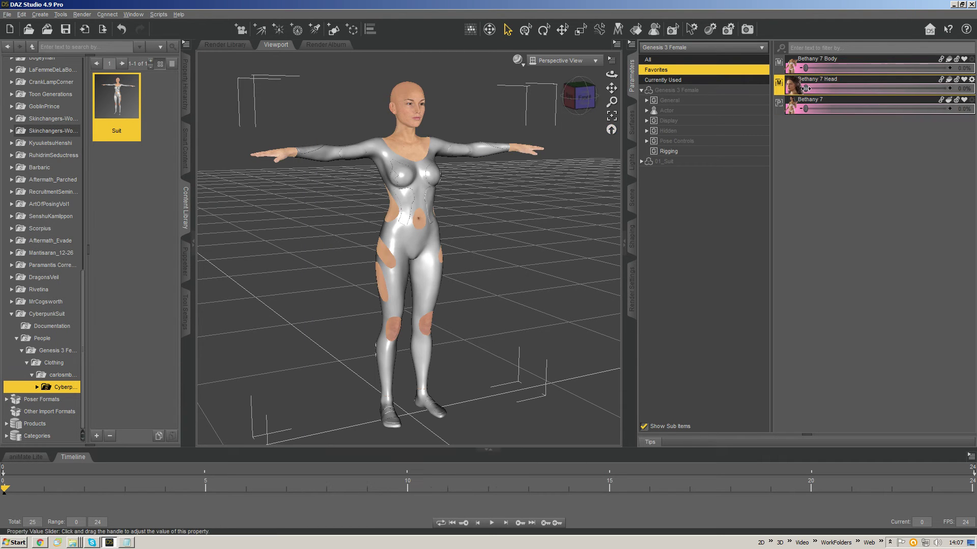
left_click_drag(806, 88, 948, 88)
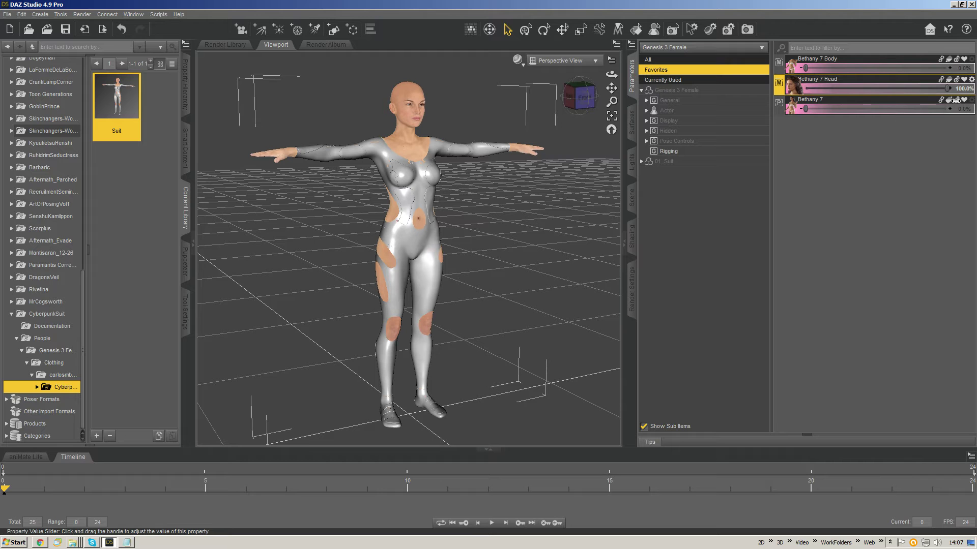
left_click(573, 98)
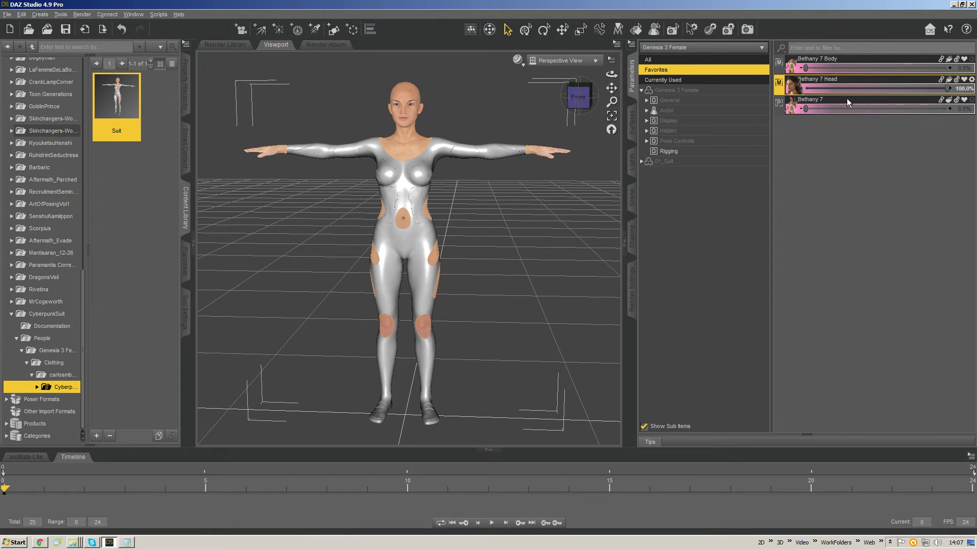
key("ctrl+z")
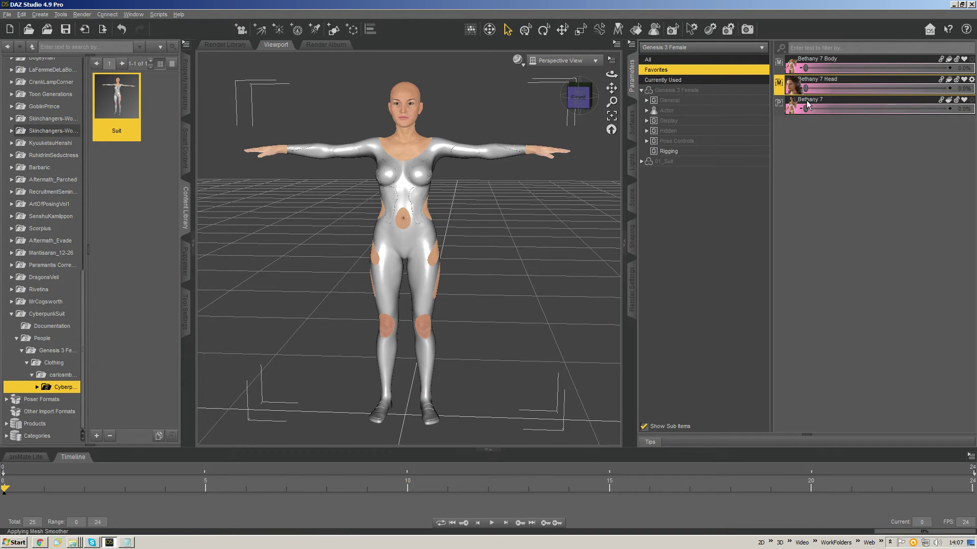
Reopen the Bethany 7 parameter settings, review its body sub-component, and cancel the dialog.
left_click(969, 102)
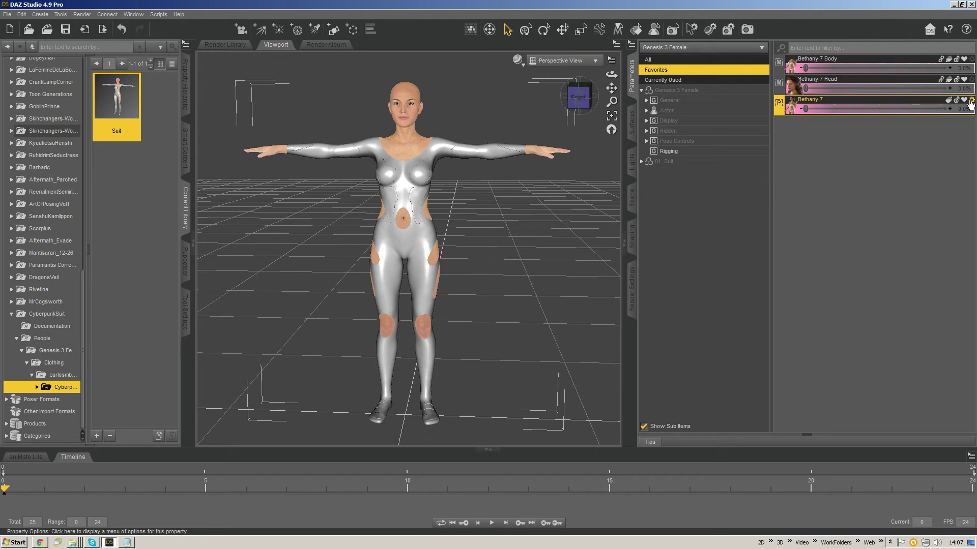
left_click(970, 102)
left_click(941, 109)
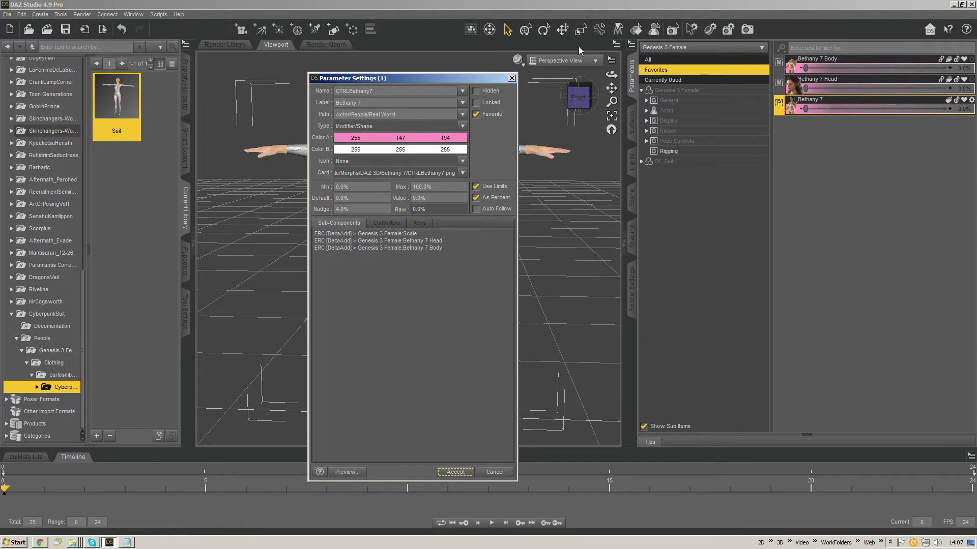
left_click(402, 248)
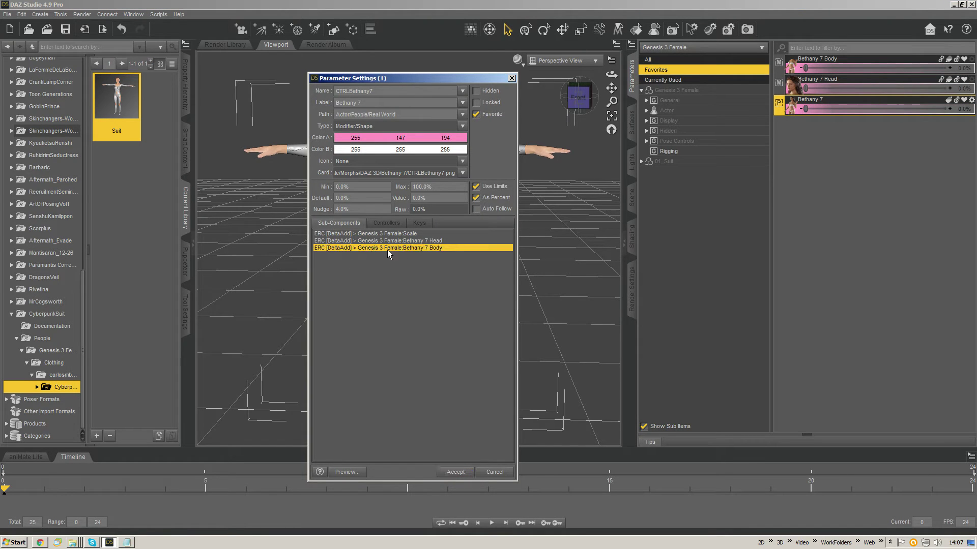
left_click(494, 472)
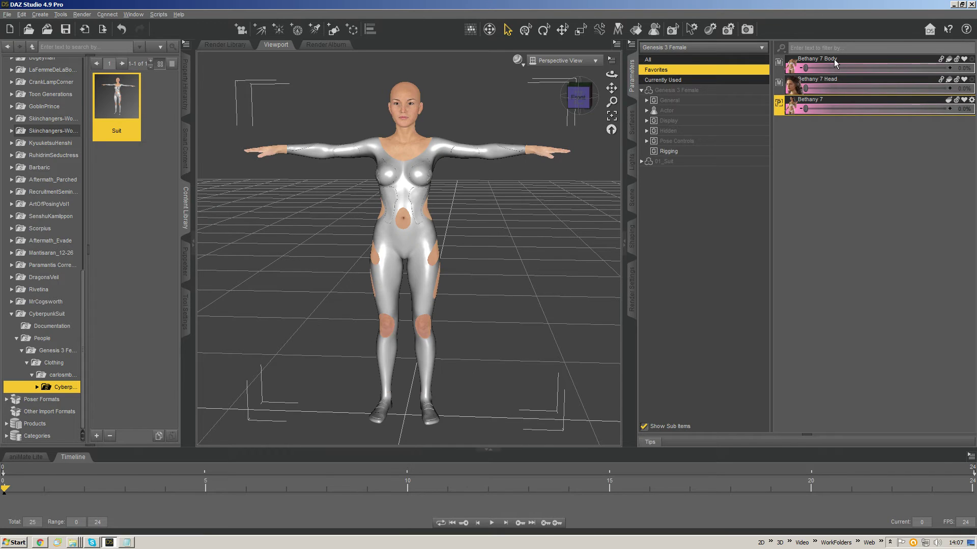
Set the Bethany 7 Body morph to 100% and examine from several angles how the suit follows it.
left_click(806, 66)
left_click_drag(806, 66, 948, 68)
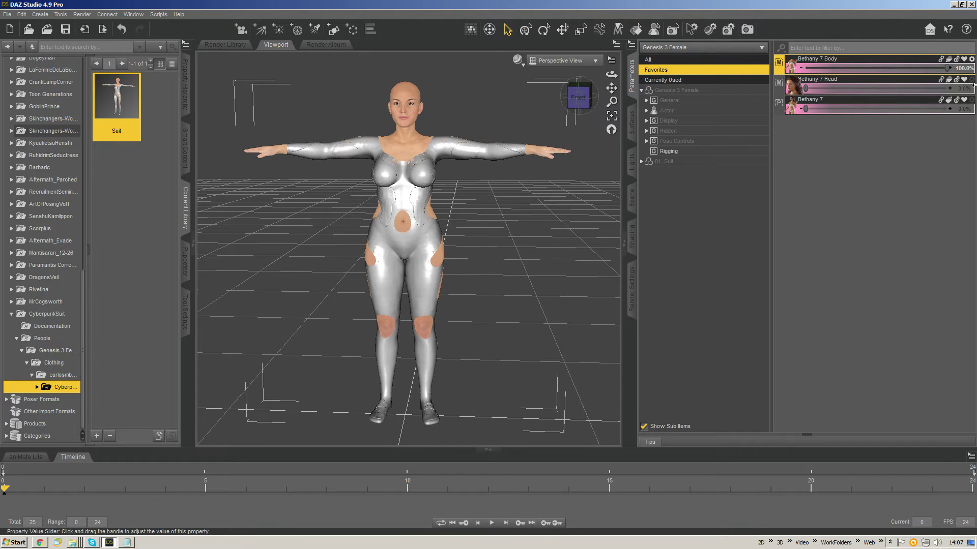
left_click_drag(578, 99, 601, 101)
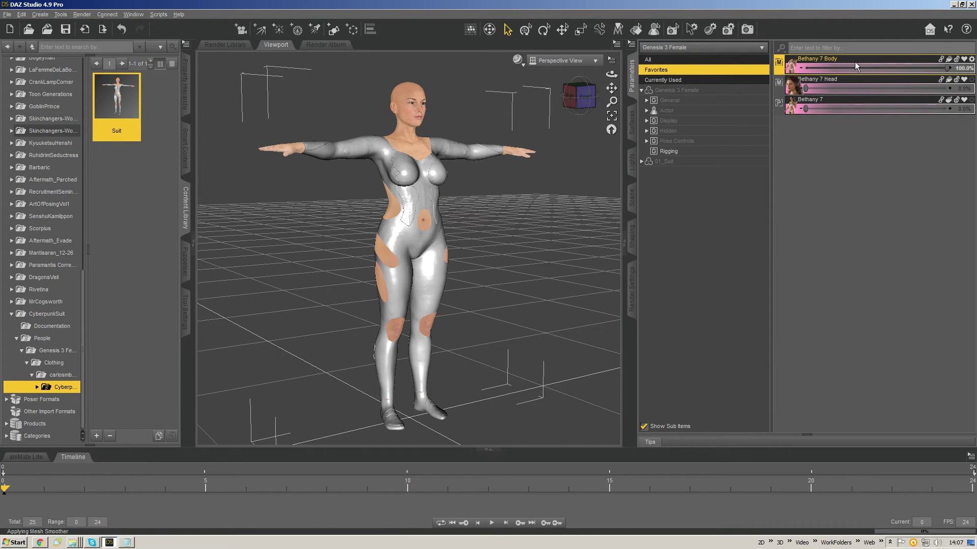
left_click(582, 98)
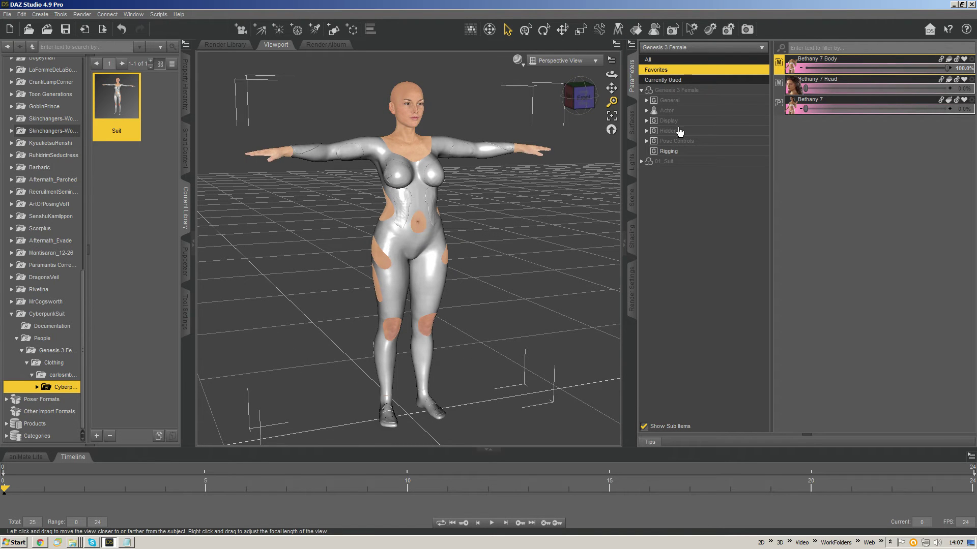
left_click(819, 109)
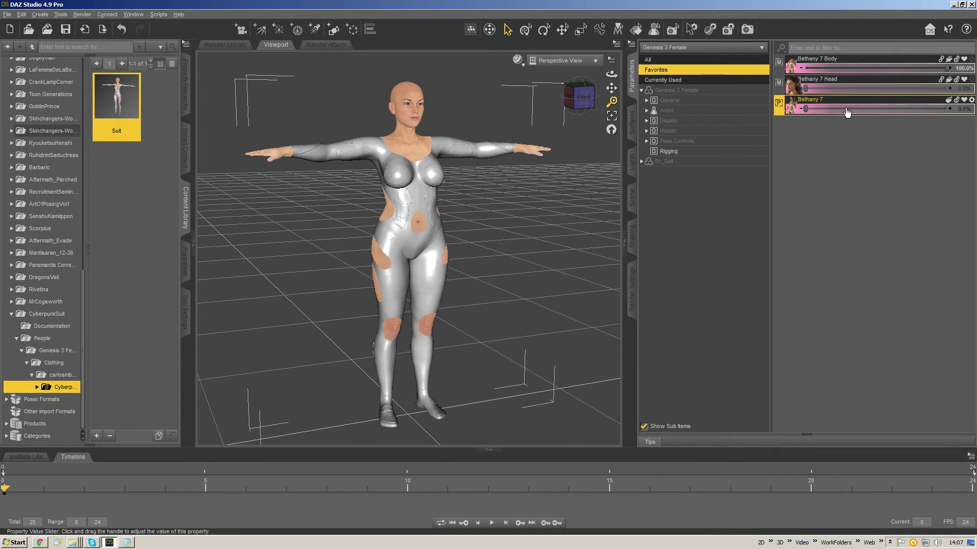
mouse_move(579, 97)
left_mouse_down()
mouse_move(560, 98)
mouse_move(590, 96)
left_mouse_up()
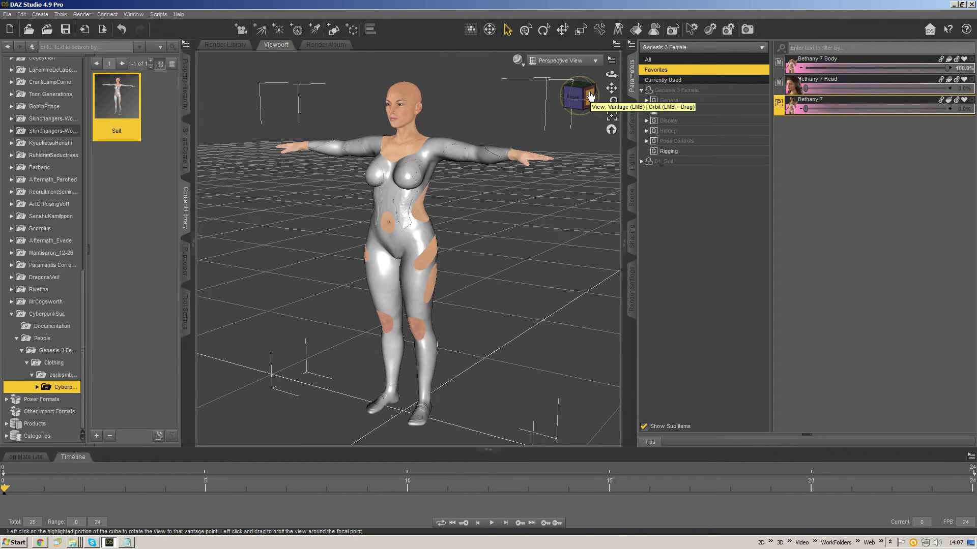
left_click(832, 63)
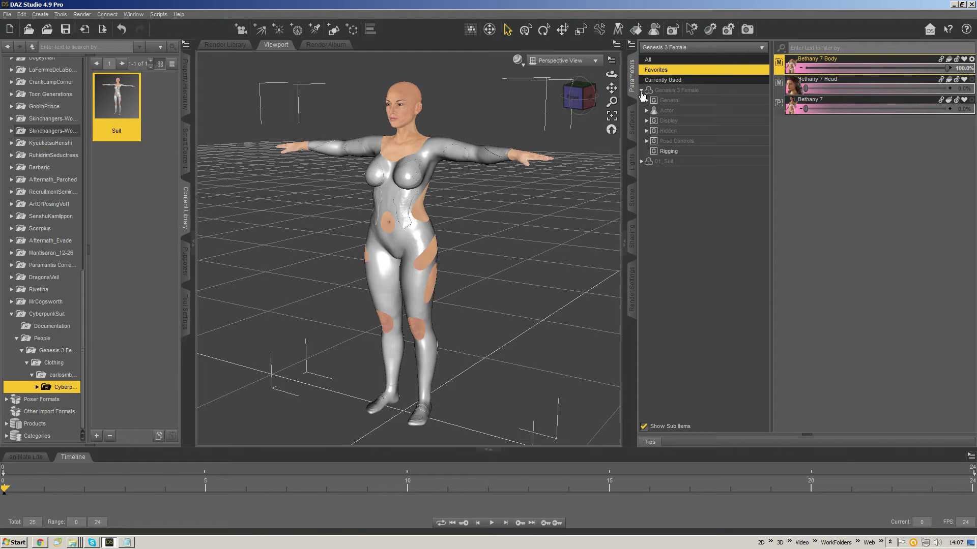
mouse_move(580, 96)
left_mouse_down()
mouse_move(565, 98)
mouse_move(593, 96)
left_mouse_up()
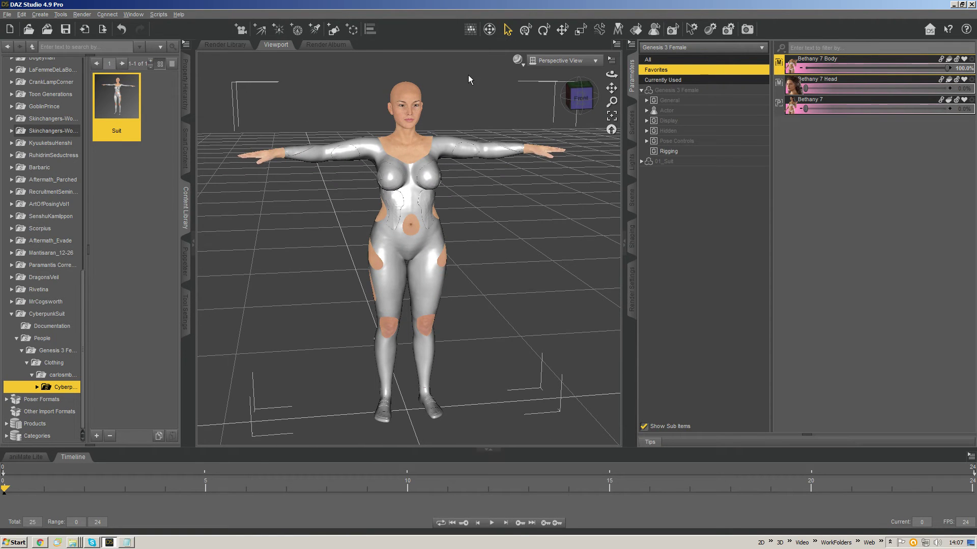
Send the morphed figure and suit to ZBrush through GoZ with deformations, and place the model on the canvas in Edit mode.
key("ctrl+g")
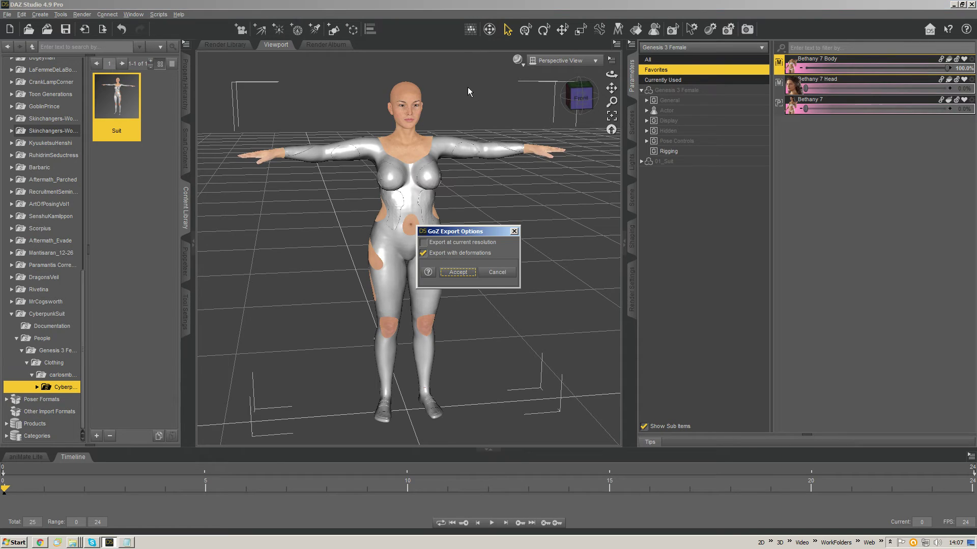
left_click(458, 272)
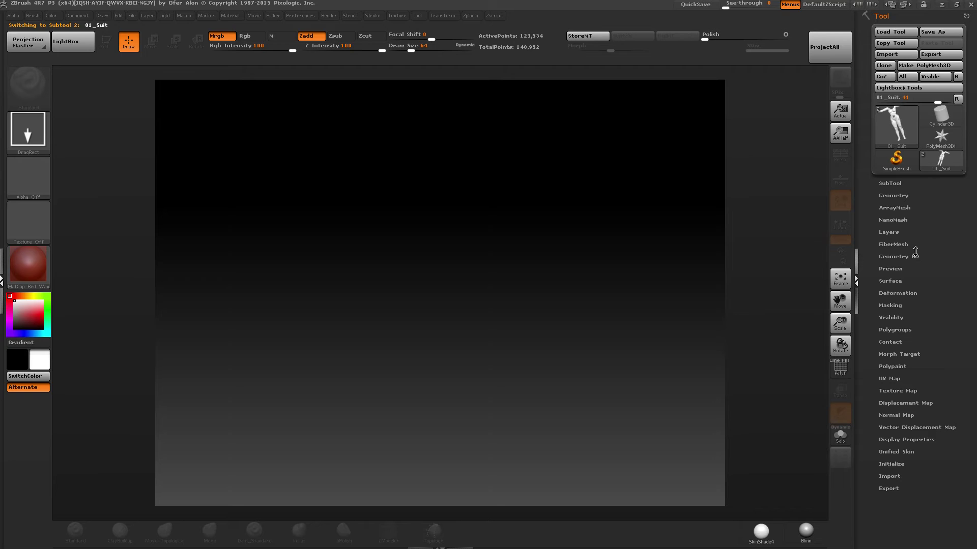
left_click(77, 43)
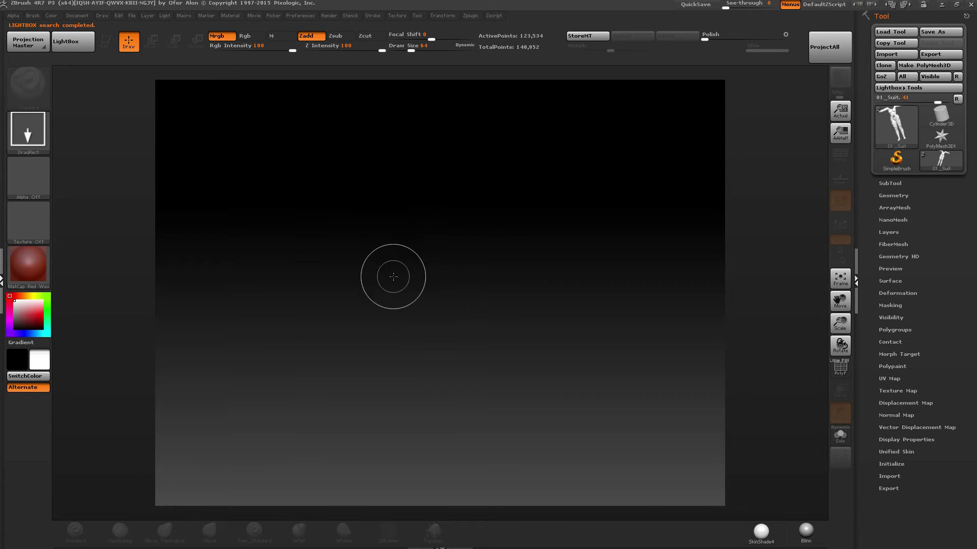
left_click_drag(393, 277, 393, 444)
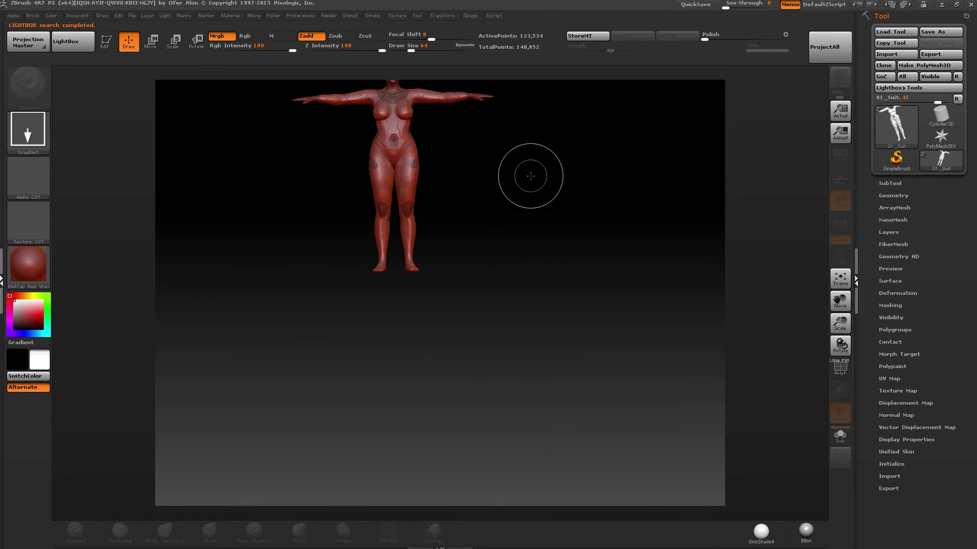
key("t")
key("f")
Set the brush's Z Intensity to 7 and Draw Size to 24, and smooth the suit's panels on the abdomen.
left_click_drag(490, 171, 565, 199)
right_click_drag(524, 223, 407, 250, "ctrl")
right_click_drag(504, 205, 430, 300, "alt")
mouse_move(430, 300)
right_mouse_down("ctrl")
mouse_move(449, 325)
mouse_move(438, 387)
right_mouse_up("ctrl")
left_click(324, 46)
left_click_drag(324, 46, 323, 46)
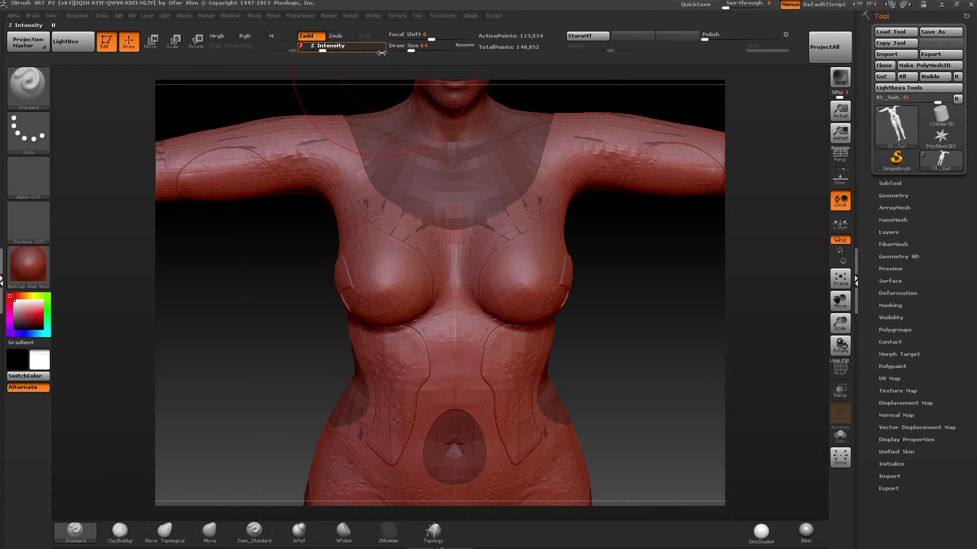
left_click_drag(411, 50, 403, 50)
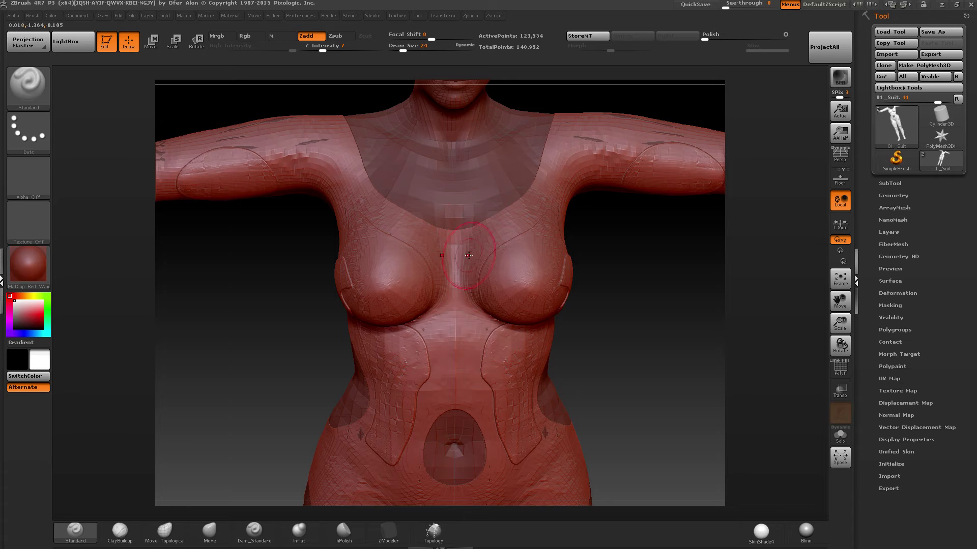
right_click_drag(464, 300, 504, 289)
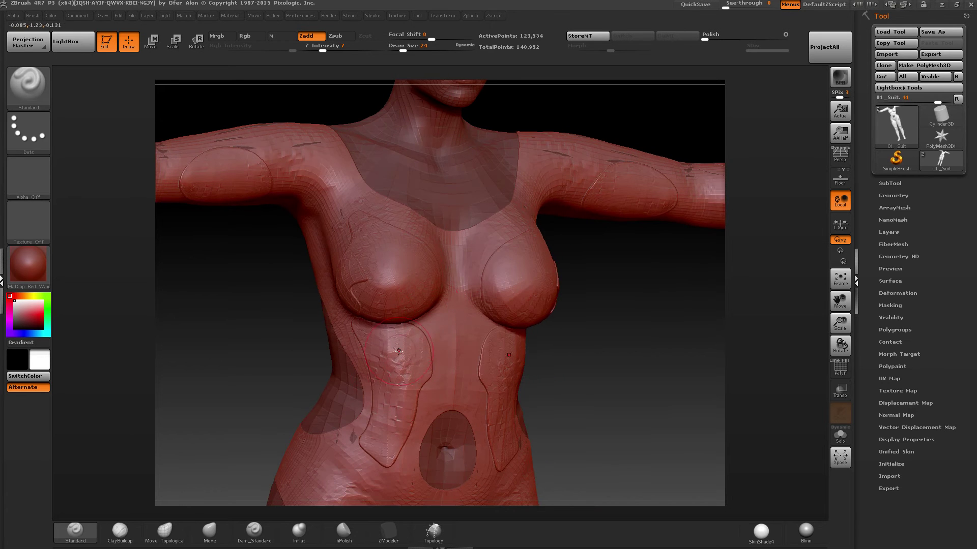
left_click_drag(405, 345, 390, 406, "shift")
left_click_drag(388, 363, 375, 394, "shift")
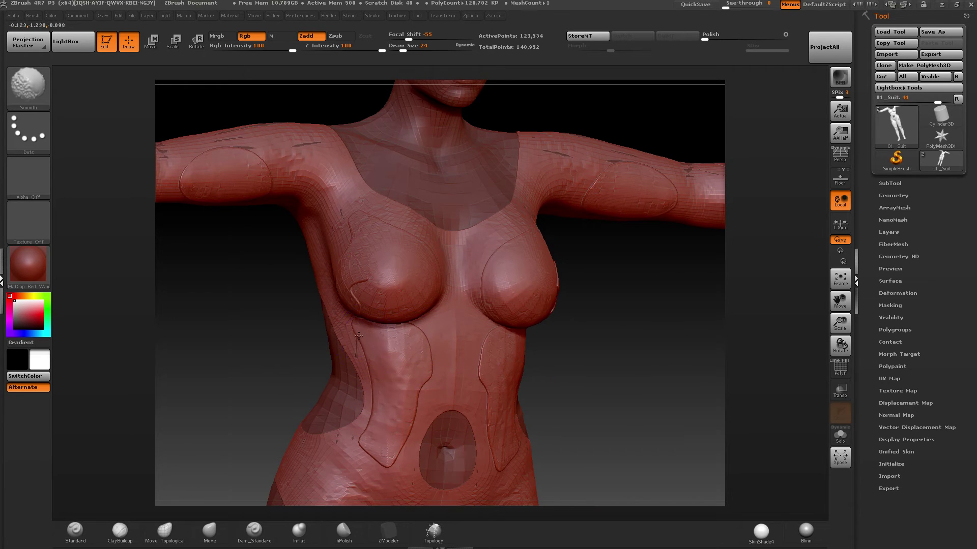
Smooth the distorted suit surface around the shoulder, upper arm and armpit.
mouse_move(414, 327)
right_mouse_down()
mouse_move(470, 325)
mouse_move(458, 326)
right_mouse_up()
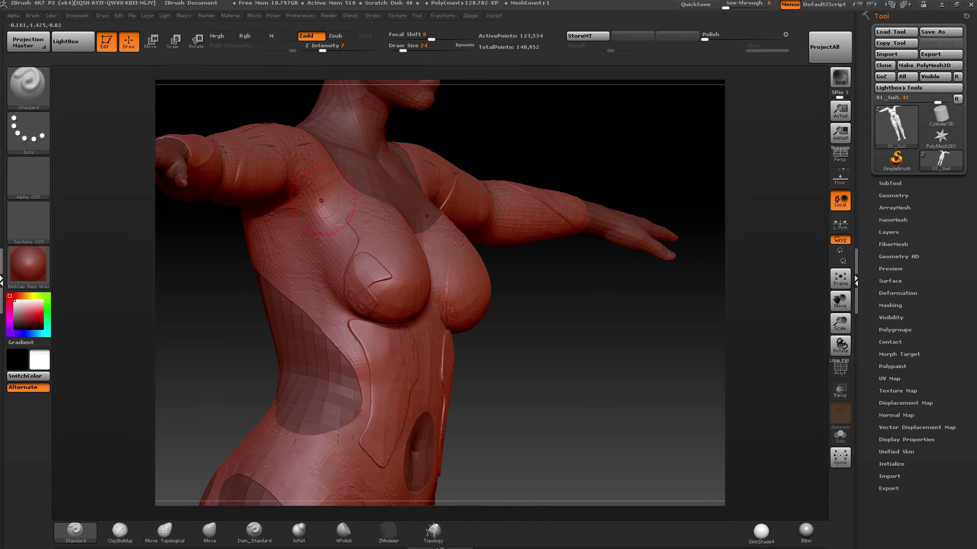
mouse_move(322, 201)
right_mouse_down("alt")
mouse_move(442, 249)
mouse_move(418, 204)
mouse_move(402, 274)
right_mouse_up("alt")
left_click_drag(406, 173, 356, 201)
right_click_drag(366, 178, 448, 184)
left_click_drag(335, 204, 391, 155)
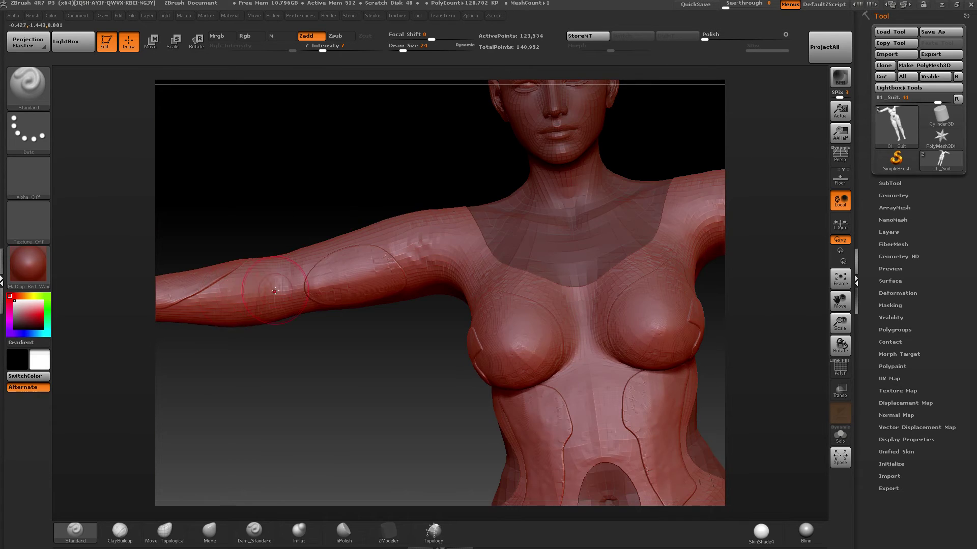
right_click_drag(275, 291, 461, 240, "alt")
right_click_drag(364, 246, 416, 219)
mouse_move(355, 238)
left_mouse_down()
mouse_move(458, 136)
mouse_move(466, 155)
left_mouse_up()
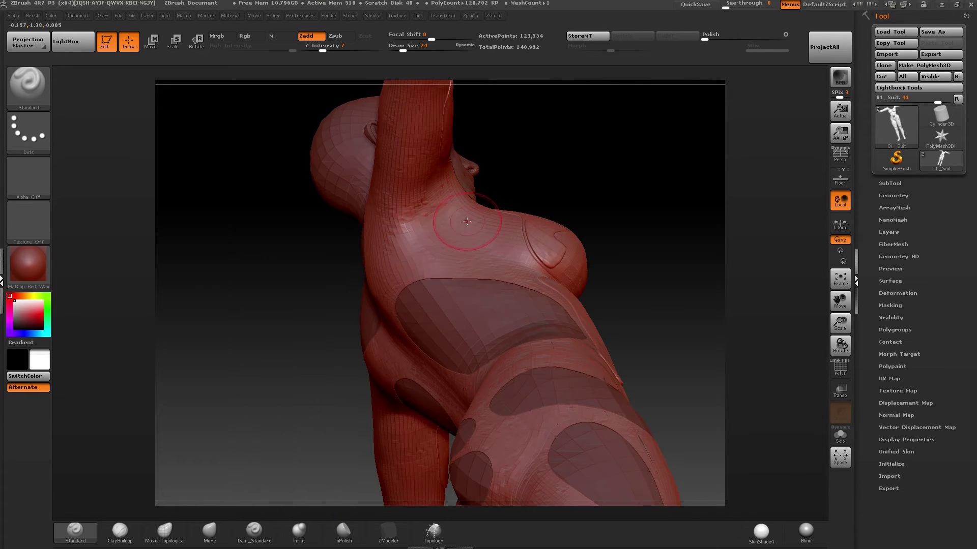
key("shift")
Set the brush's Draw Size to 75 and smooth the suit along the thighs and around the knees.
mouse_move(401, 226)
right_mouse_down()
mouse_move(595, 293)
mouse_move(420, 167)
right_mouse_up()
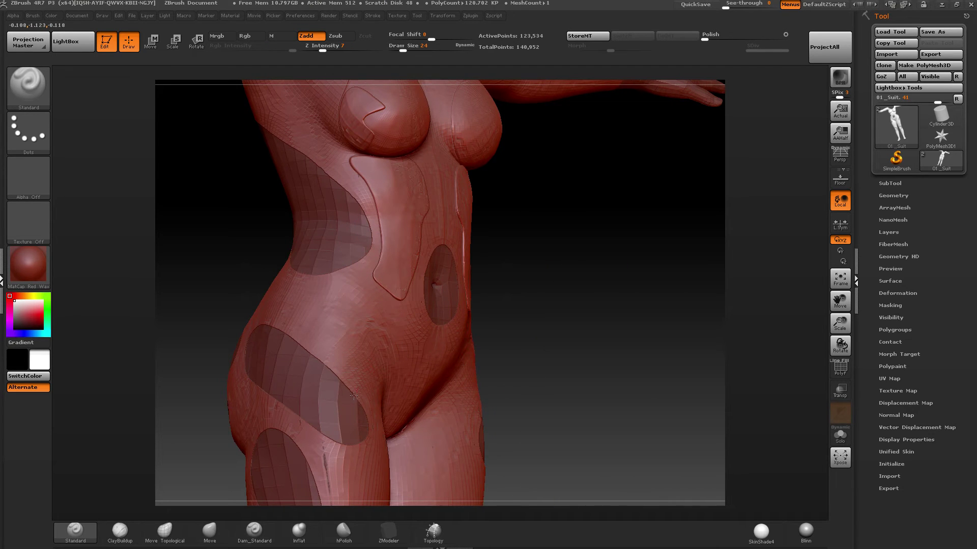
right_click_drag(368, 382, 412, 225, "alt")
left_click_drag(403, 50, 413, 50)
left_click_drag(390, 344, 351, 286)
right_click_drag(340, 295, 311, 135, "alt")
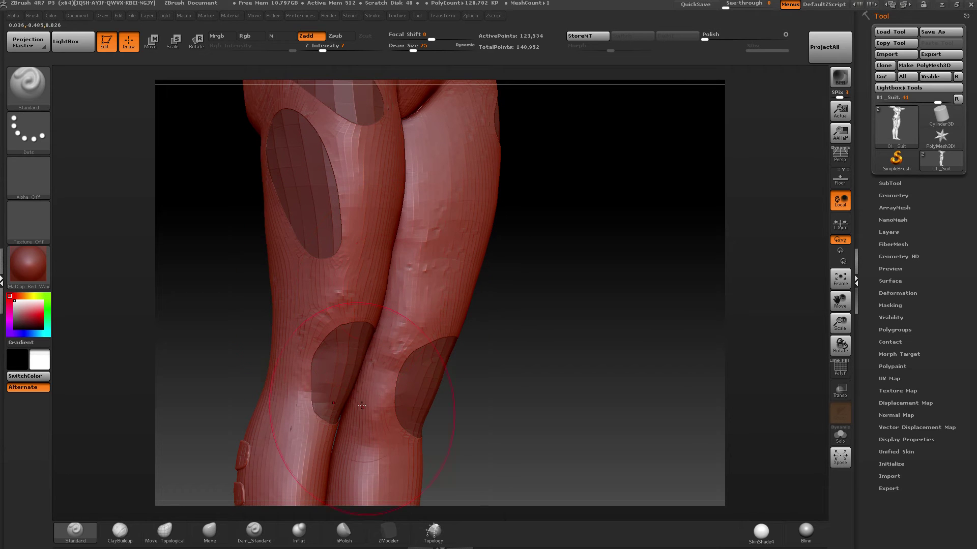
mouse_move(389, 251)
right_mouse_down("alt")
mouse_move(407, 305)
mouse_move(514, 300)
right_mouse_up("alt")
left_click_drag(418, 275, 432, 204)
Smooth the distorted suit surface along the upper thighs, the front of the hips and the lower abdomen.
right_click_drag(440, 182, 343, 328, "alt")
left_click_drag(367, 275, 346, 323, "shift")
right_click_drag(311, 244, 358, 234)
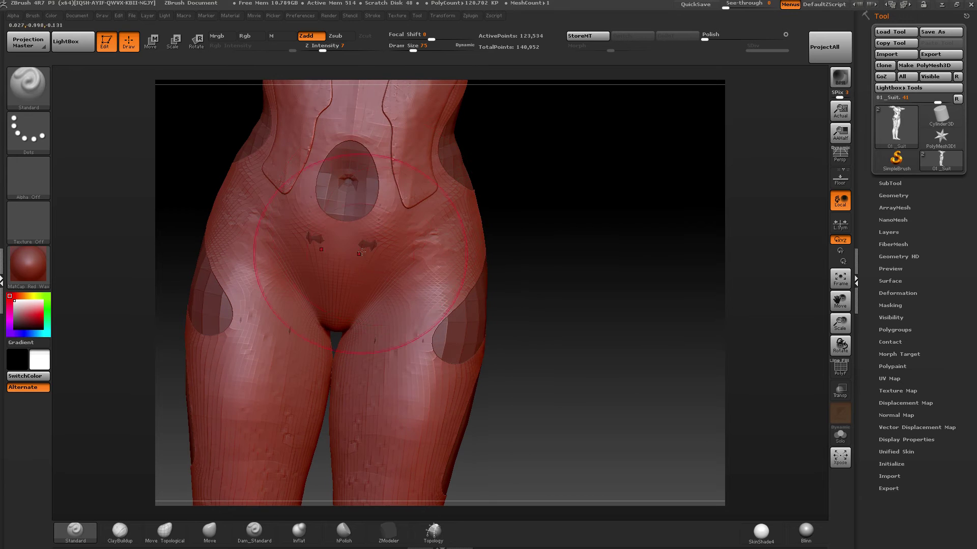
left_click_drag(361, 253, 379, 287)
mouse_move(382, 226)
left_mouse_down()
mouse_move(391, 284)
mouse_move(386, 270)
left_mouse_up()
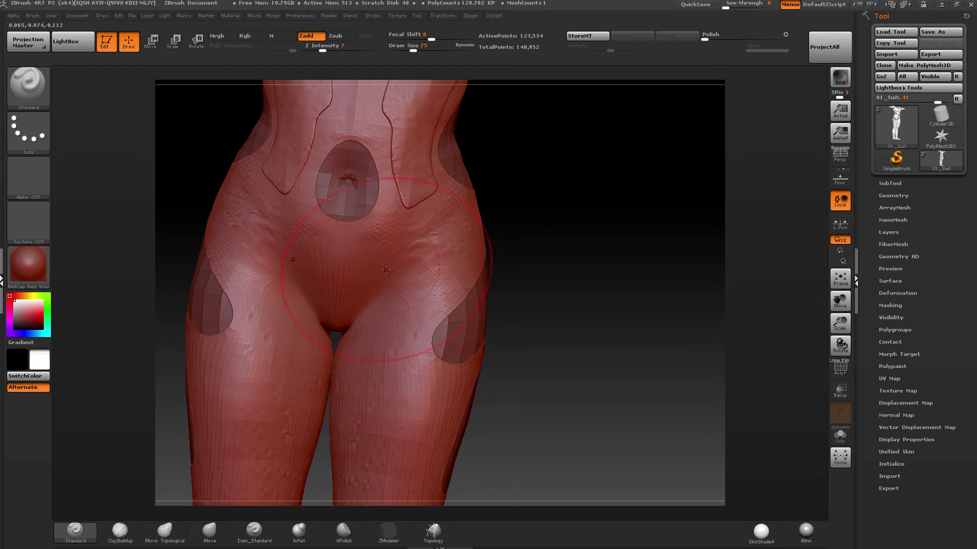
Smooth the back of the suit from the buttocks up along the spine and lower back.
left_click_drag(178, 213, 444, 210)
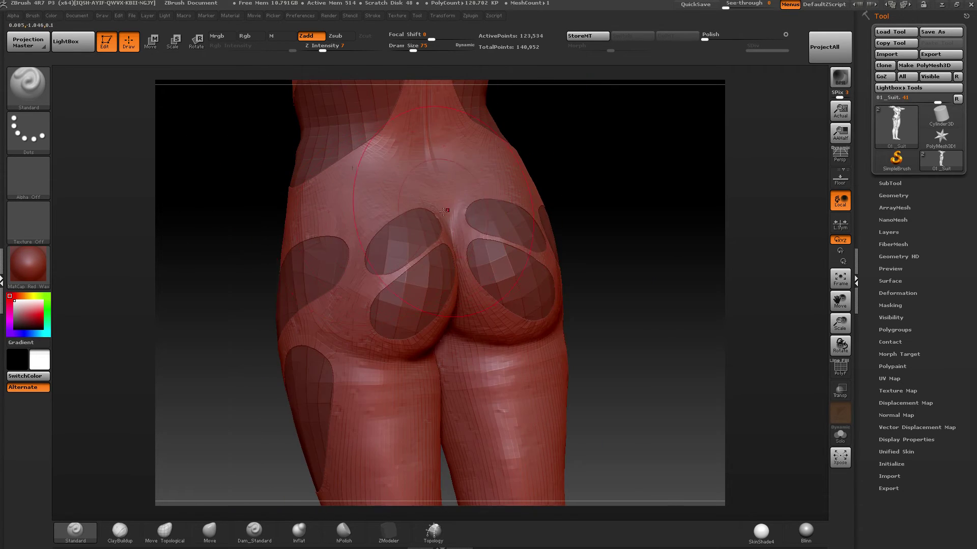
right_click_drag(443, 212, 407, 206)
left_click_drag(401, 185, 398, 131, "shift")
right_click_drag(399, 131, 389, 282, "alt")
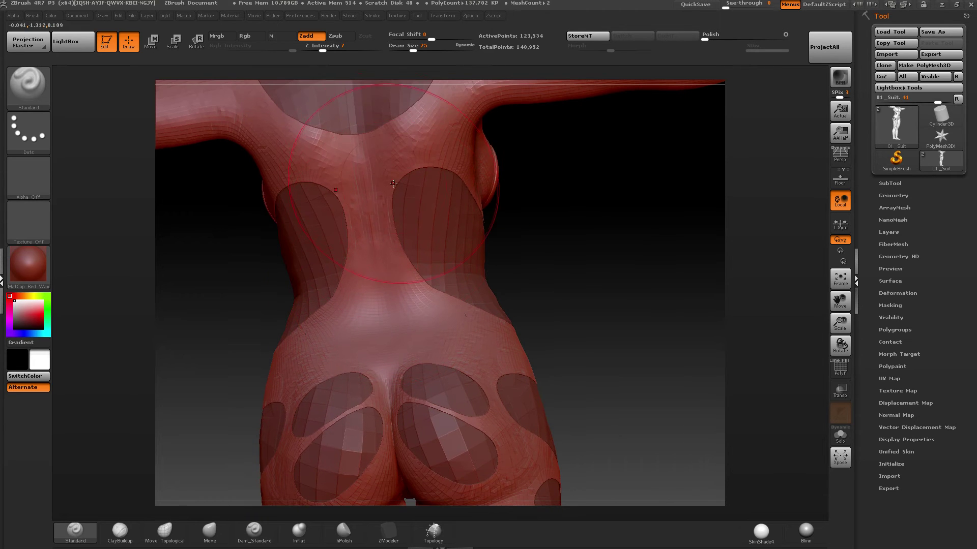
mouse_move(393, 184)
left_mouse_down("shift")
mouse_move(398, 148)
mouse_move(358, 253)
left_mouse_up("shift")
right_click_drag(347, 302, 376, 207, "alt")
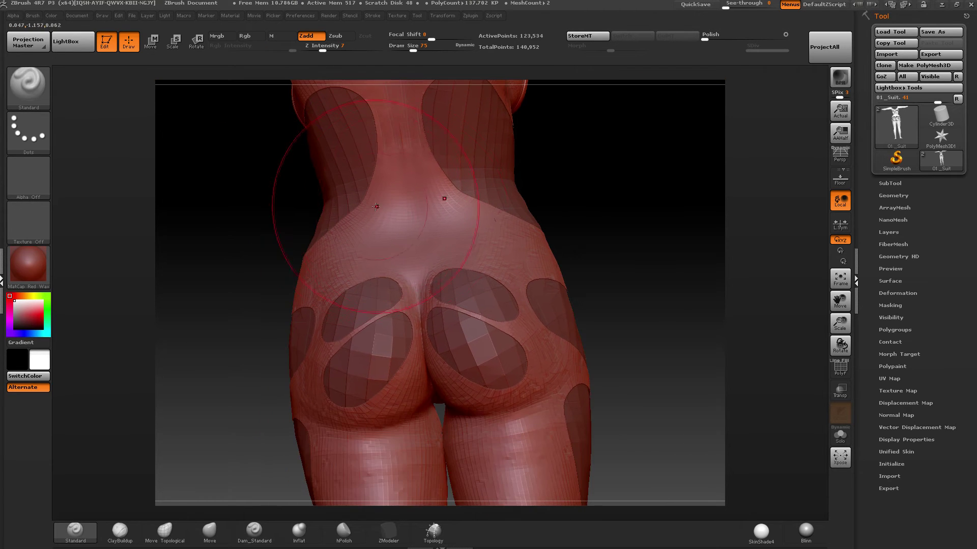
Smooth the suit below the buttocks and down the backs of the thighs.
right_click_drag(387, 352, 396, 148, "alt")
left_click_drag(443, 280, 433, 296, "shift")
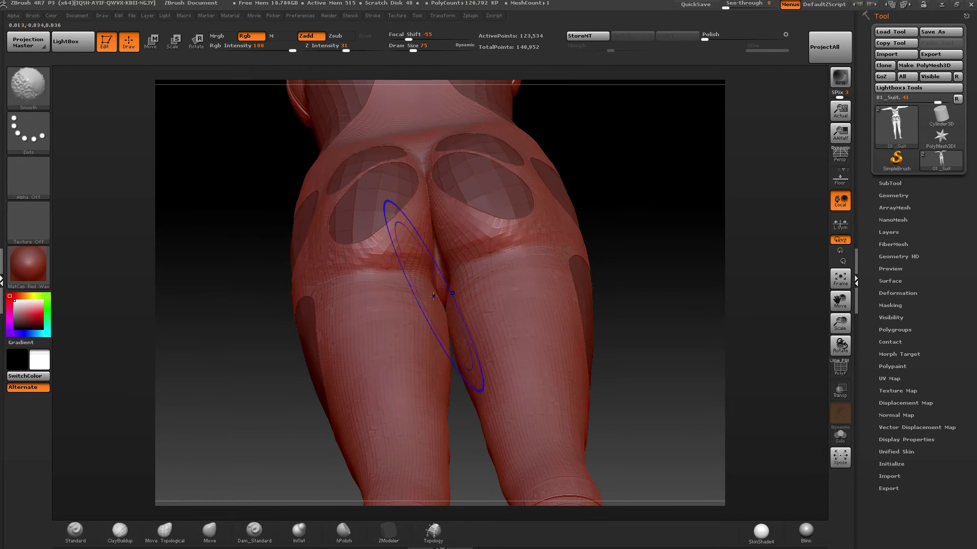
key("shift")
right_click_drag(409, 418, 436, 231)
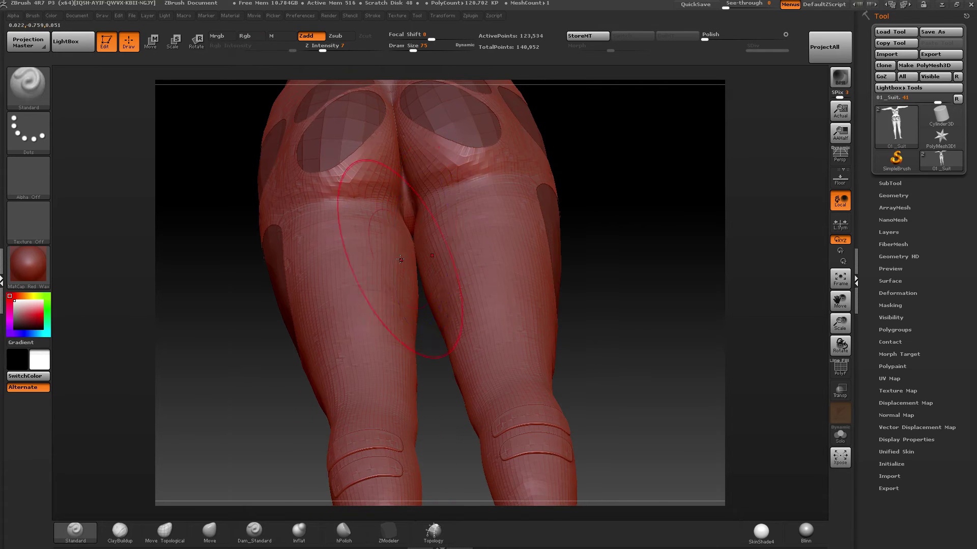
mouse_move(401, 260)
right_mouse_down()
mouse_move(389, 280)
mouse_move(389, 204)
right_mouse_up()
Smooth the suit over the calves, shins, ankles and feet.
right_click_drag(374, 382, 363, 200, "alt")
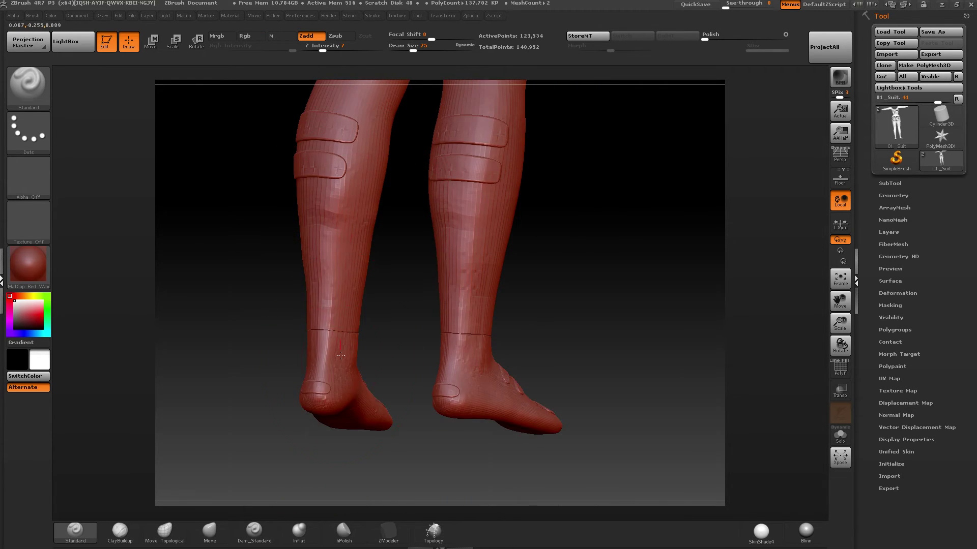
right_click_drag(368, 309, 313, 332)
left_click_drag(313, 332, 403, 361)
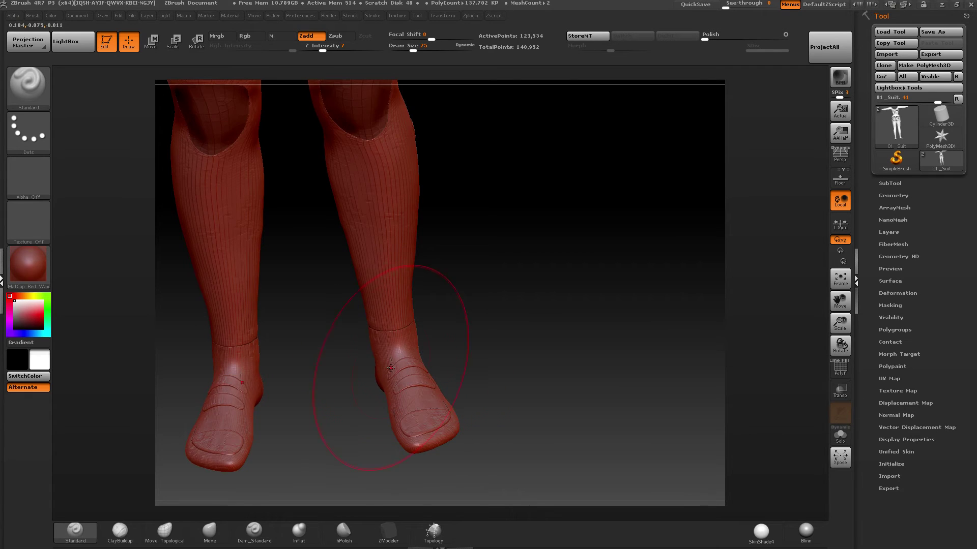
right_click_drag(390, 367, 398, 363)
right_click_drag(419, 420, 389, 297)
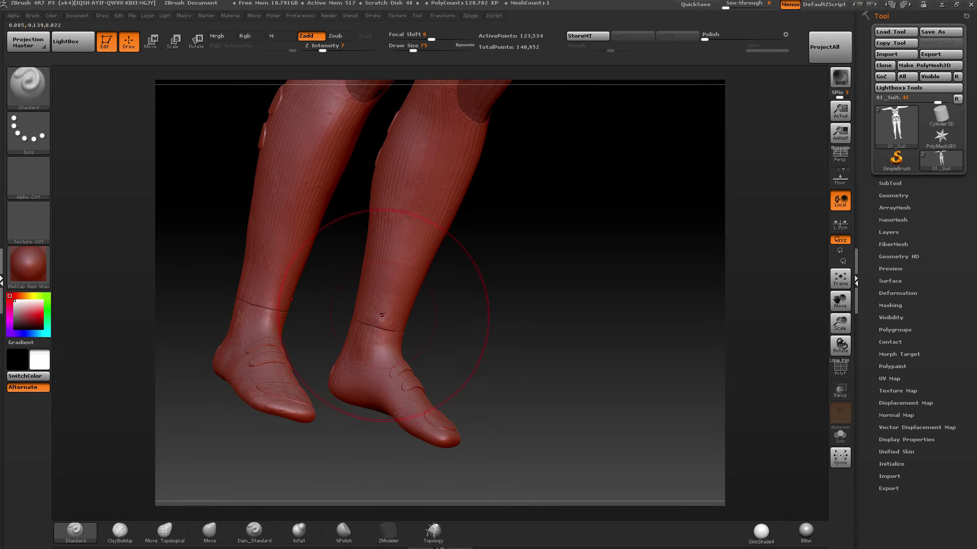
right_click_drag(325, 346, 375, 328)
right_click_drag(305, 328, 378, 322)
mouse_move(377, 323)
left_mouse_down()
mouse_move(384, 316)
mouse_move(283, 414)
left_mouse_up()
Switch to the Inflat brush to touch up the suit around the ankles, and return to the Standard brush.
left_click(297, 530)
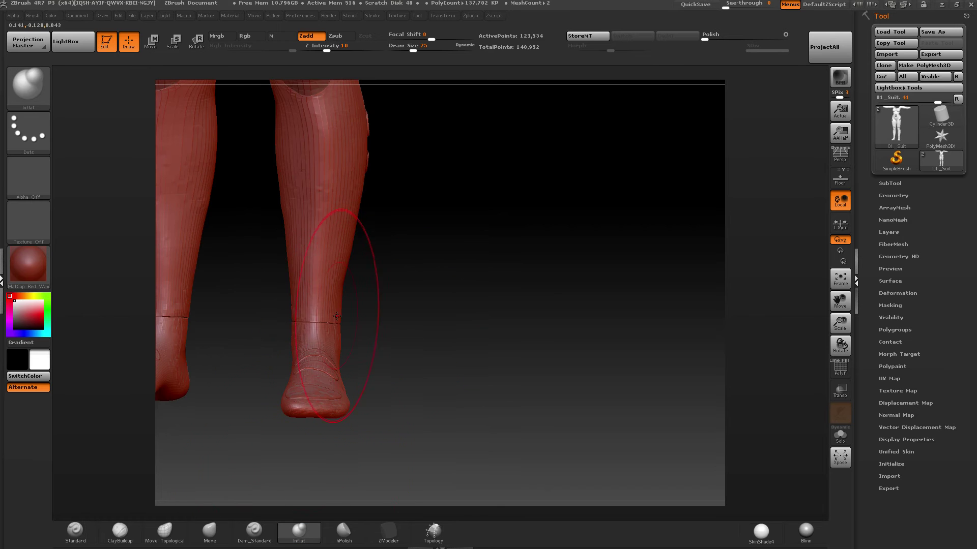
mouse_move(302, 315)
right_mouse_down()
mouse_move(349, 313)
mouse_move(338, 314)
right_mouse_up()
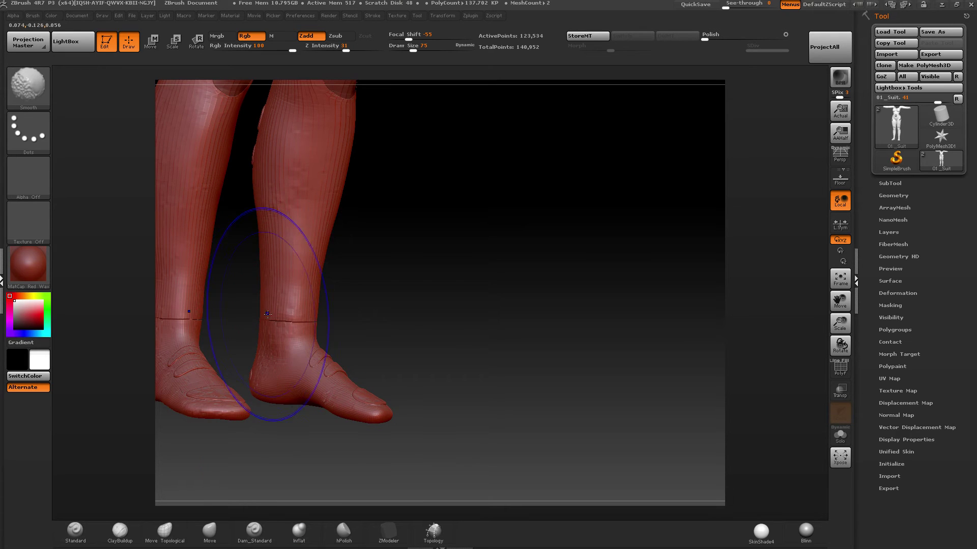
mouse_move(283, 316)
left_mouse_down()
mouse_move(214, 283)
mouse_move(343, 283)
left_mouse_up()
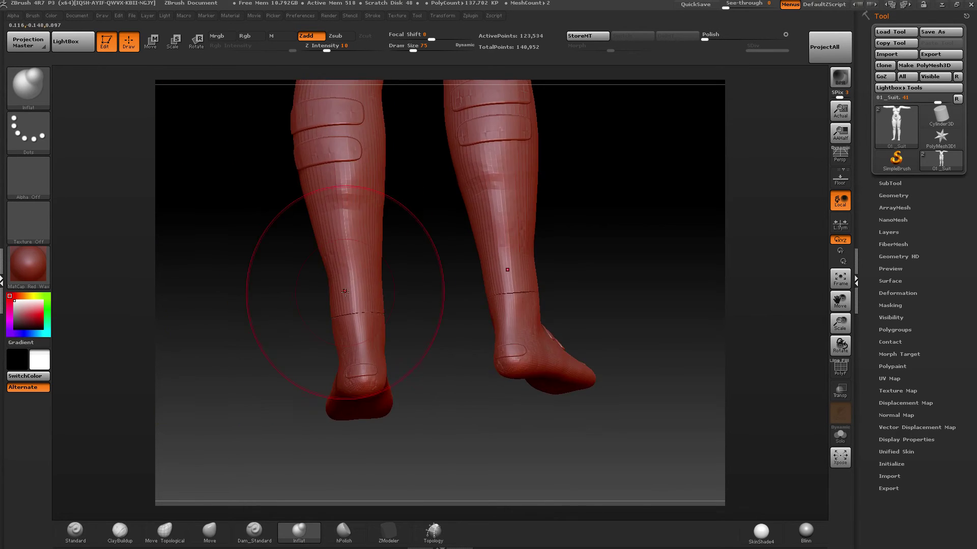
left_click_drag(428, 262, 372, 397, "alt")
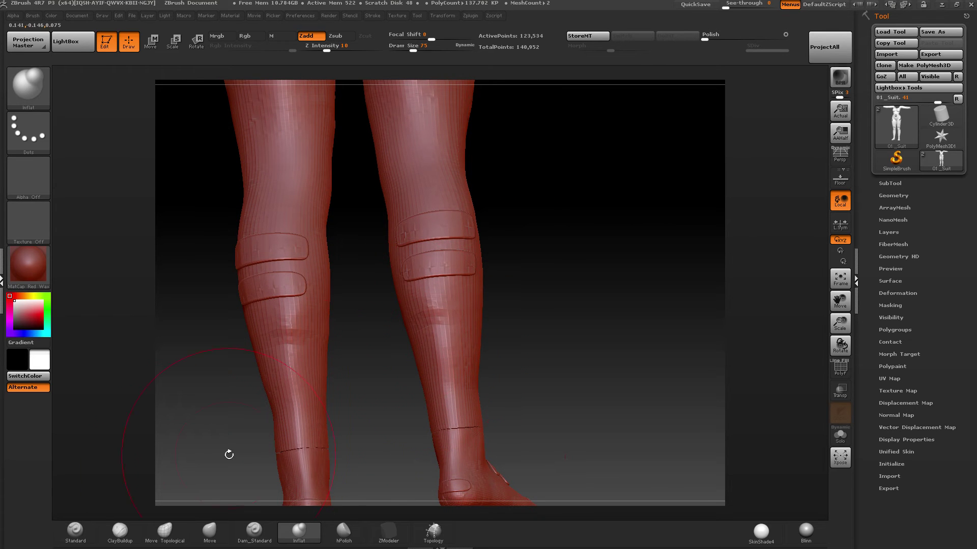
left_click(75, 533)
mouse_move(447, 301)
right_mouse_down()
mouse_move(558, 290)
mouse_move(551, 296)
right_mouse_up()
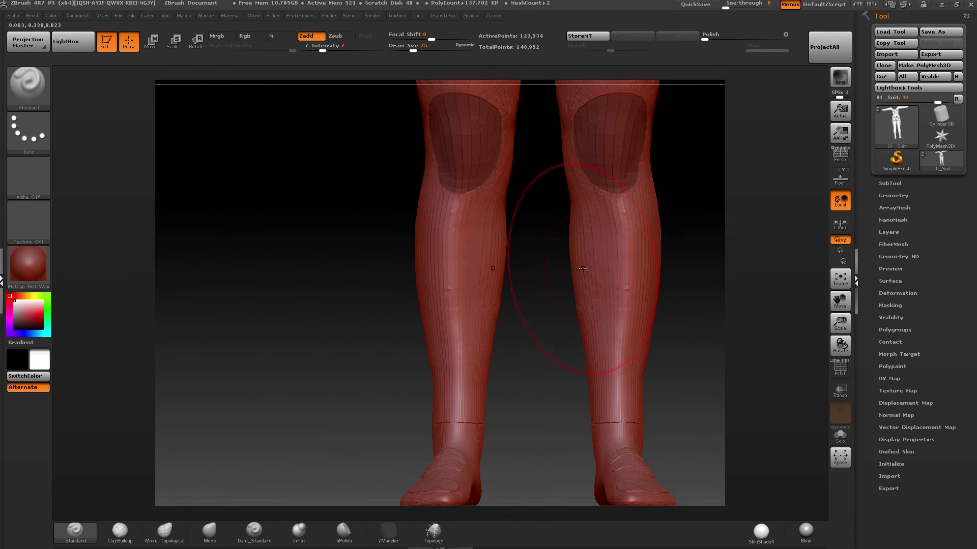
Inspect the smoothed suit from behind and in front, close up and with the whole figure framed.
mouse_move(610, 268)
right_mouse_down()
mouse_move(521, 267)
mouse_move(519, 237)
mouse_move(404, 427)
right_mouse_up()
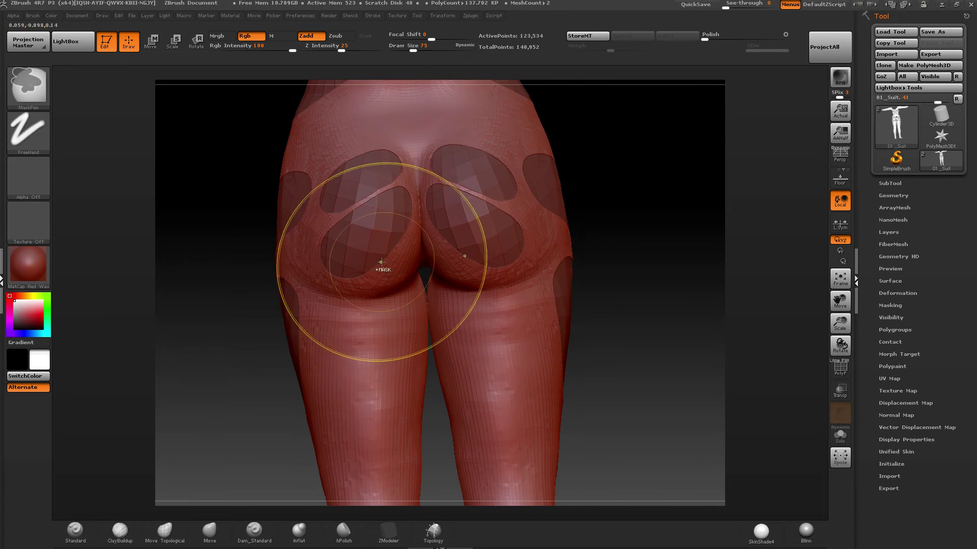
right_click_drag(342, 255, 313, 423, "alt")
right_click_drag(359, 218, 355, 430, "alt")
right_click_drag(539, 274, 373, 269)
left_click_drag(373, 270, 408, 256)
mouse_move(408, 256)
right_mouse_down()
mouse_move(458, 214)
mouse_move(479, 170)
right_mouse_up()
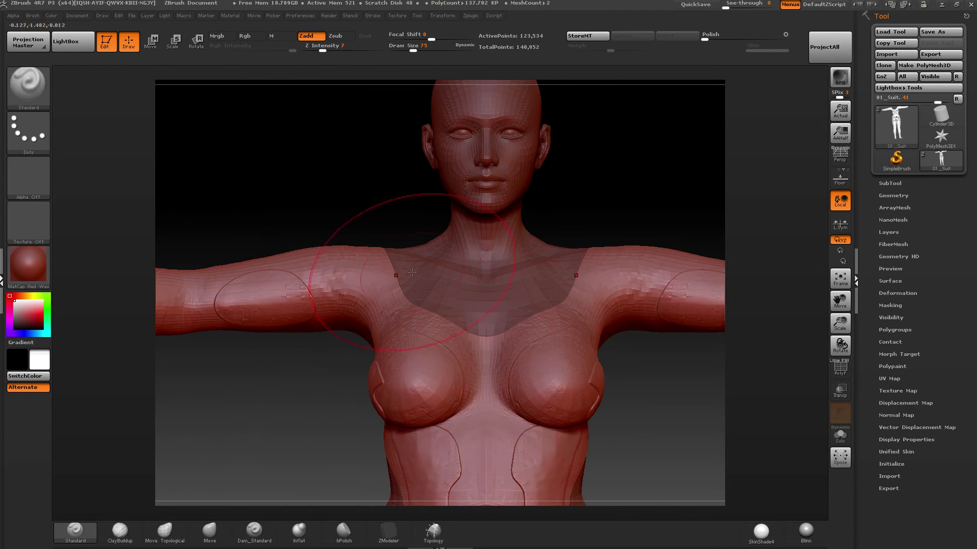
key("f")
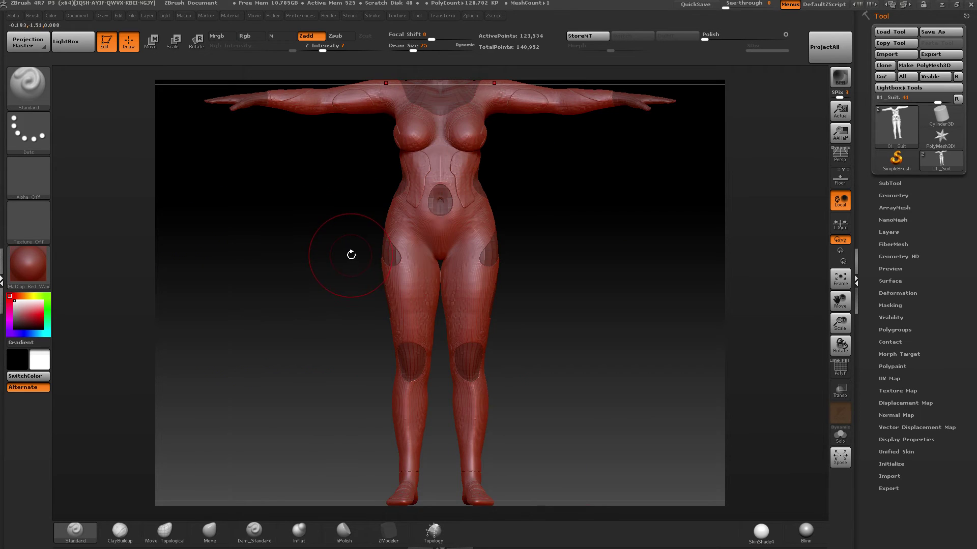
left_click_drag(376, 213, 469, 207)
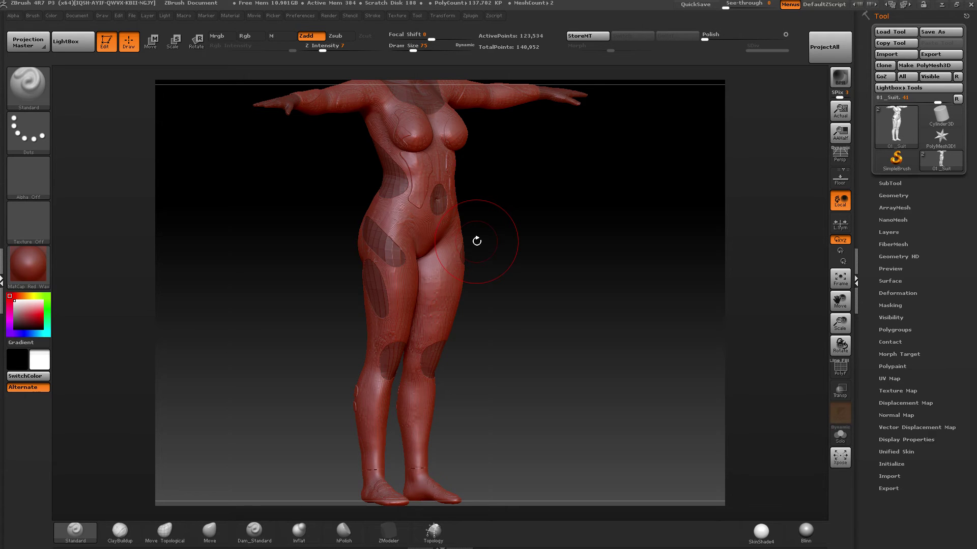
right_click_drag(594, 324, 534, 315)
right_click_drag(493, 172, 452, 302, "alt")
right_click_drag(452, 301, 423, 249, "ctrl")
right_click_drag(423, 250, 449, 152, "alt")
right_click_drag(346, 216, 255, 221)
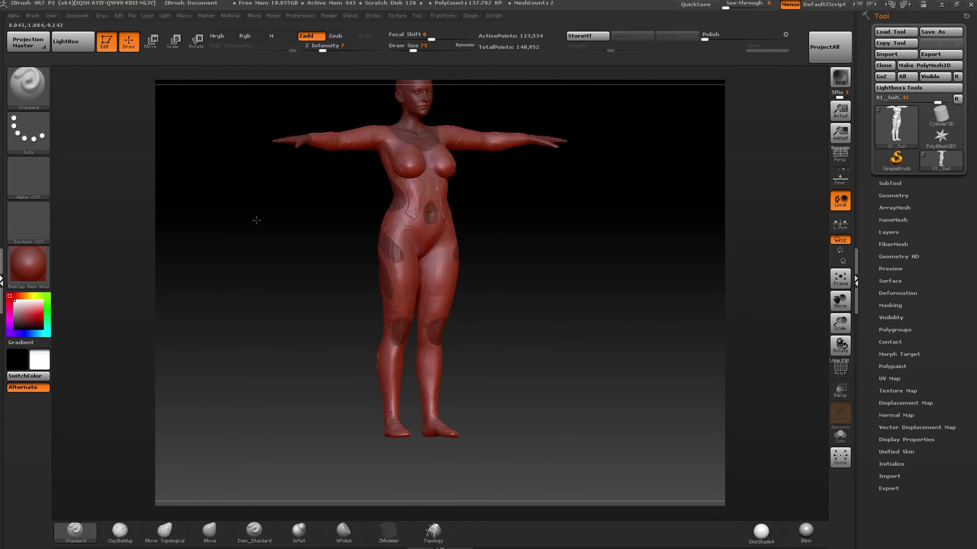
mouse_move(437, 225)
right_mouse_down("shift")
mouse_move(371, 225)
mouse_move(386, 264)
mouse_move(438, 260)
mouse_move(478, 269)
right_mouse_up("shift")
key("ctrl+s")
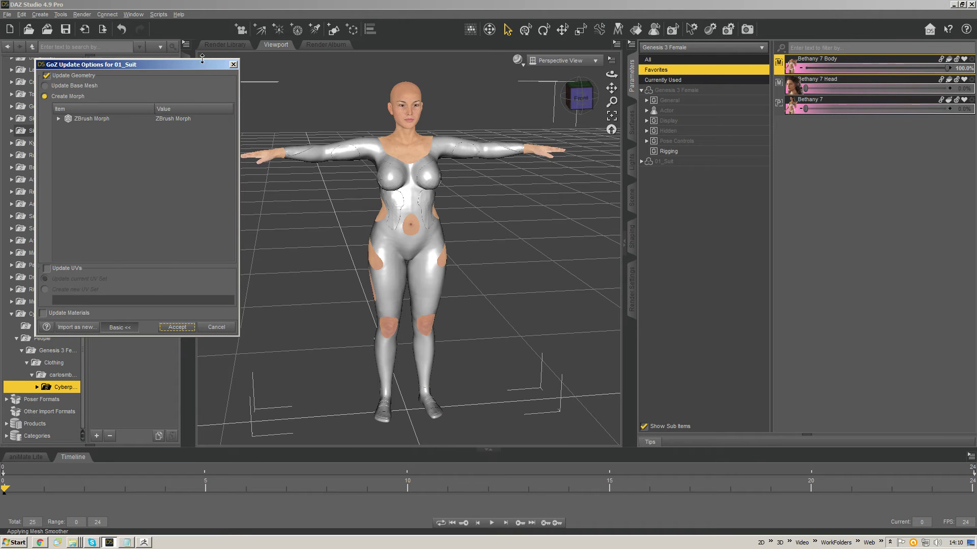
left_click_drag(202, 62, 305, 57)
key("Return")
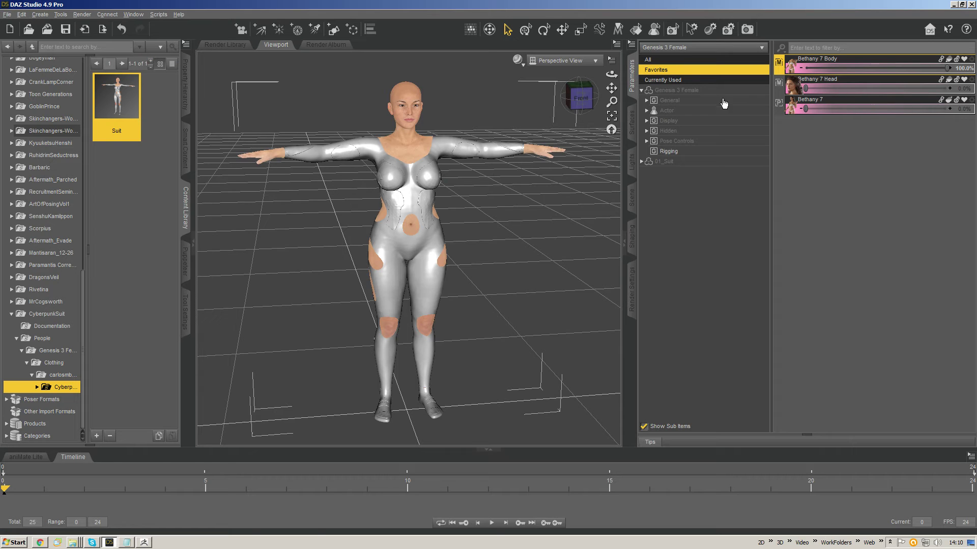
Select 01_Suit in DAZ Studio and look up the internal name of its hidden Bethany 7 morph in the parameter settings.
right_click(417, 175)
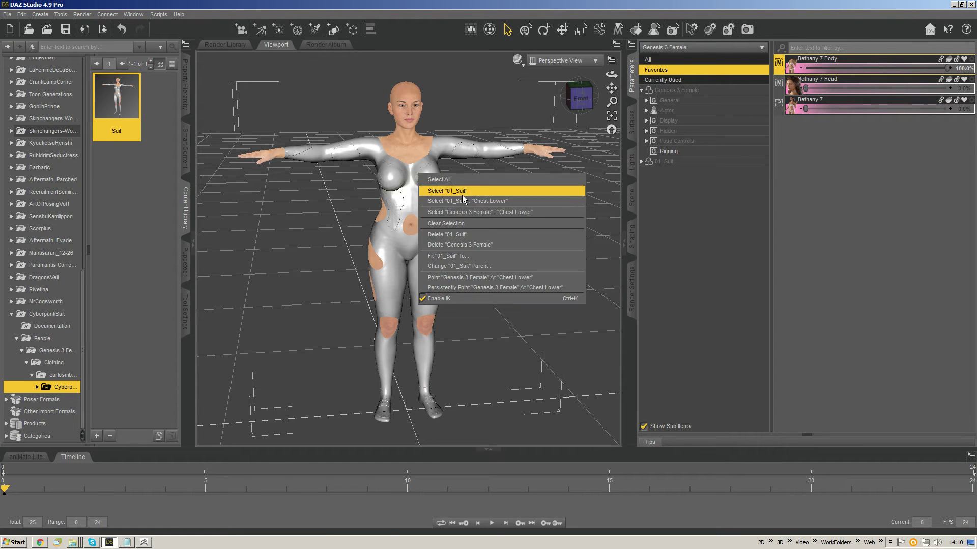
left_click(501, 190)
left_click(690, 81)
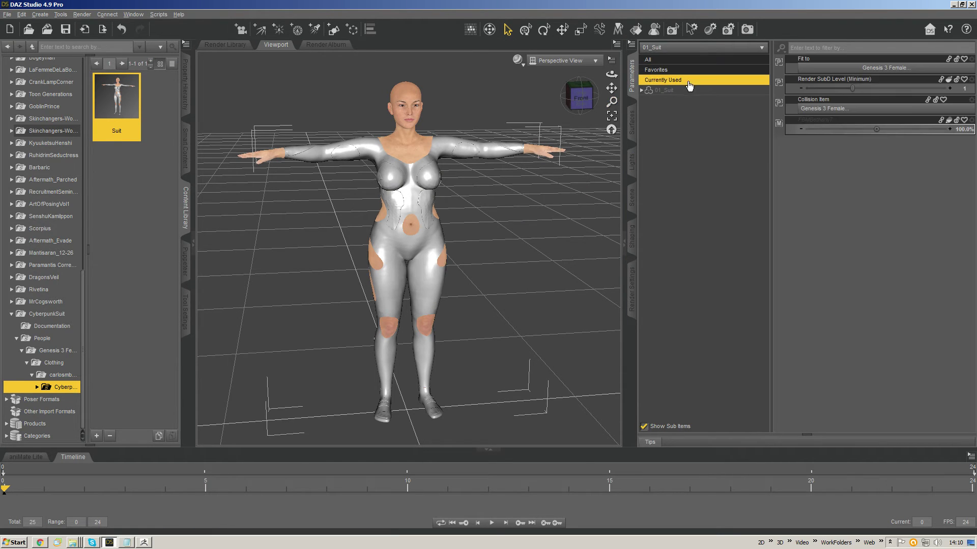
left_click(971, 120)
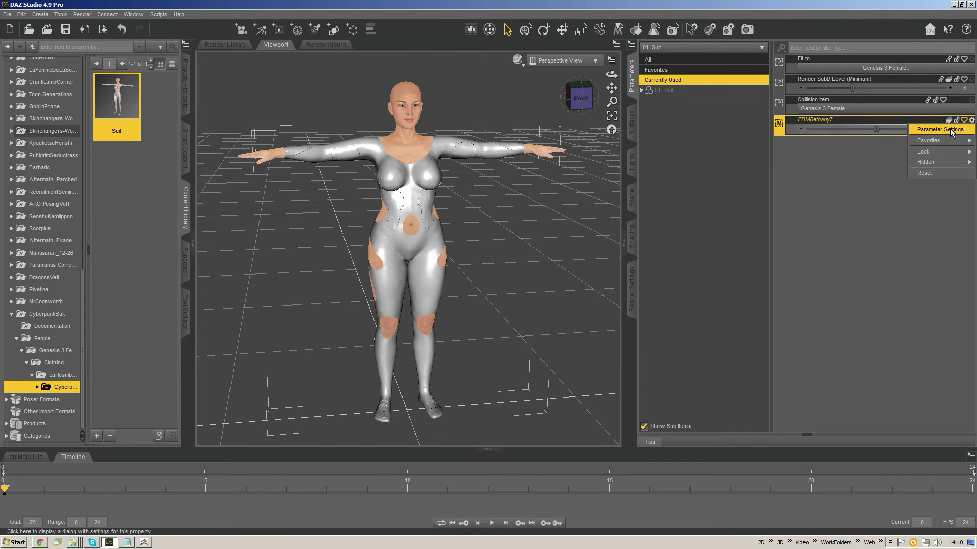
left_click(931, 130)
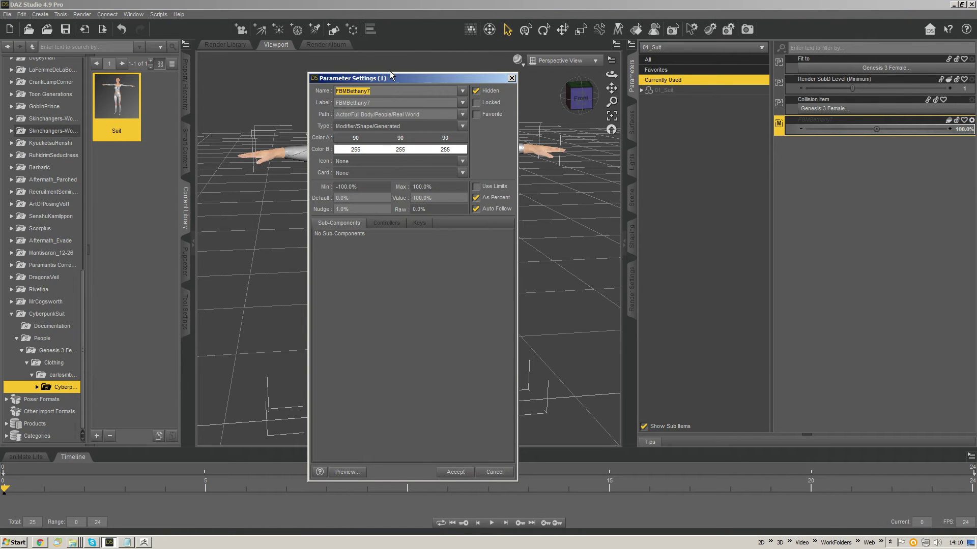
left_click_drag(363, 82, 348, 62)
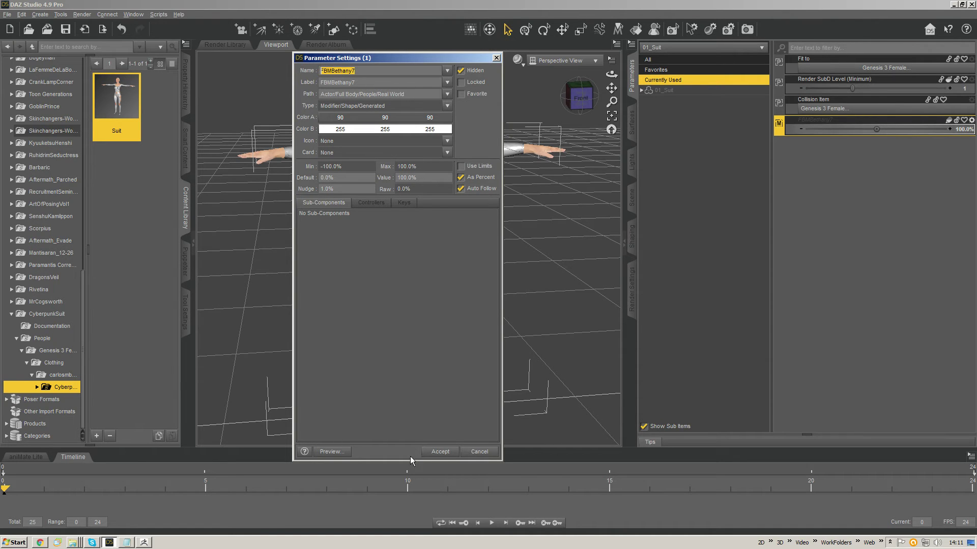
left_click(441, 452)
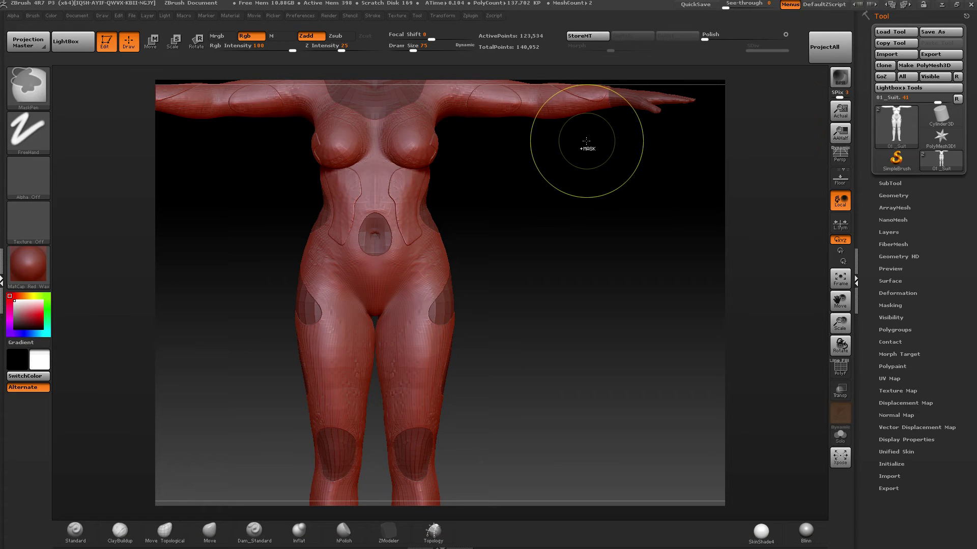
Send the suit from ZBrush to DAZ Studio through GoZ as morph FBMBethany7, with Override Existing Morph enabled.
key("ctrl+shift+g")
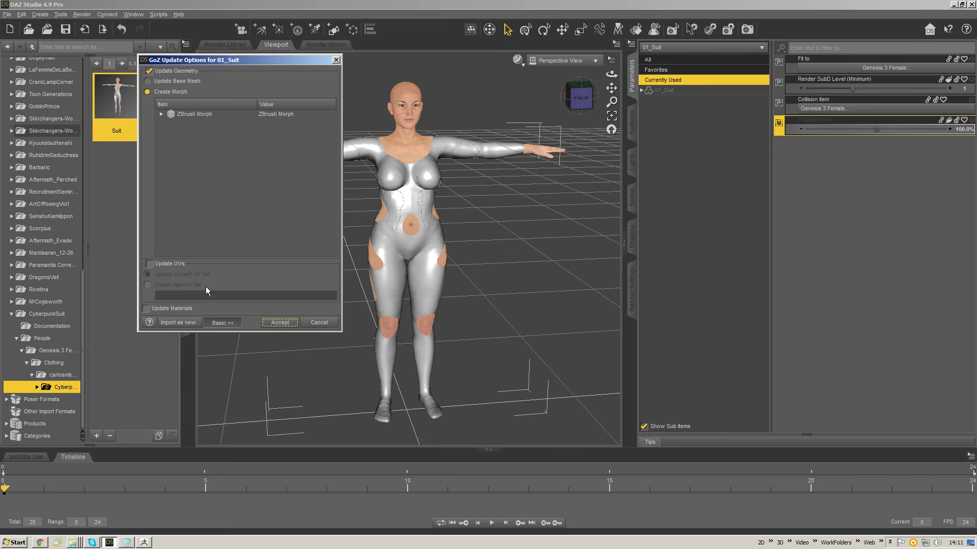
left_click(223, 322)
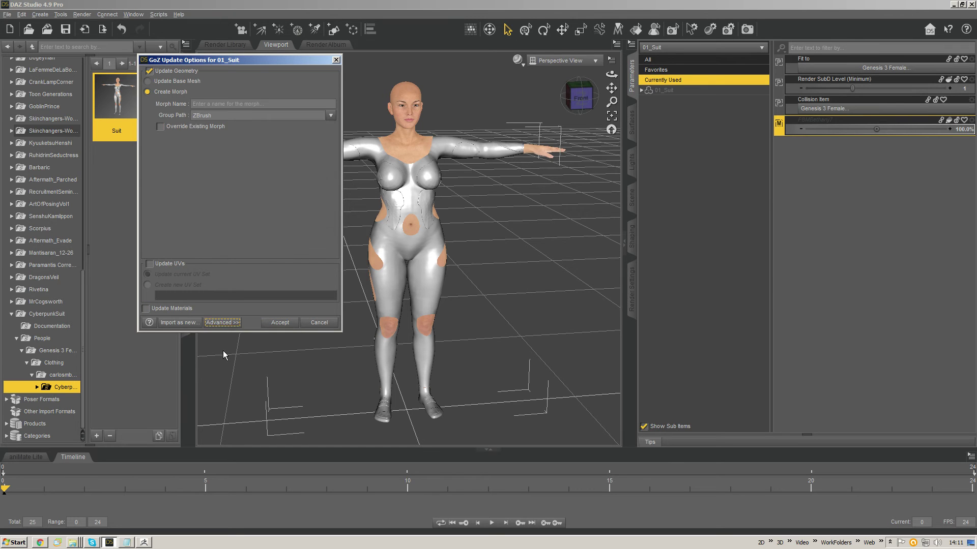
left_click(208, 103)
left_click(170, 128)
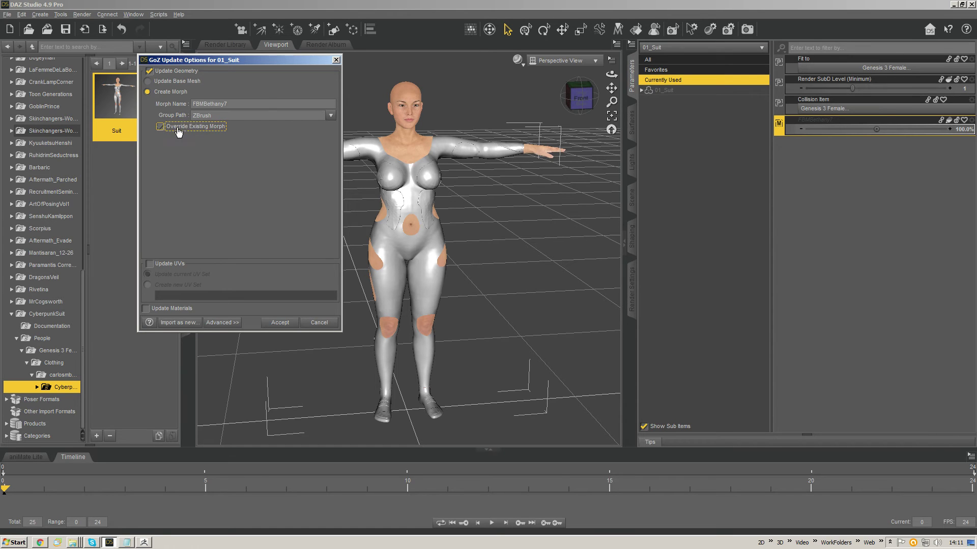
Set Overwrite Existing to Deltas Only in the advanced GoZ options for the FBMBethany7 morph.
left_click(220, 322)
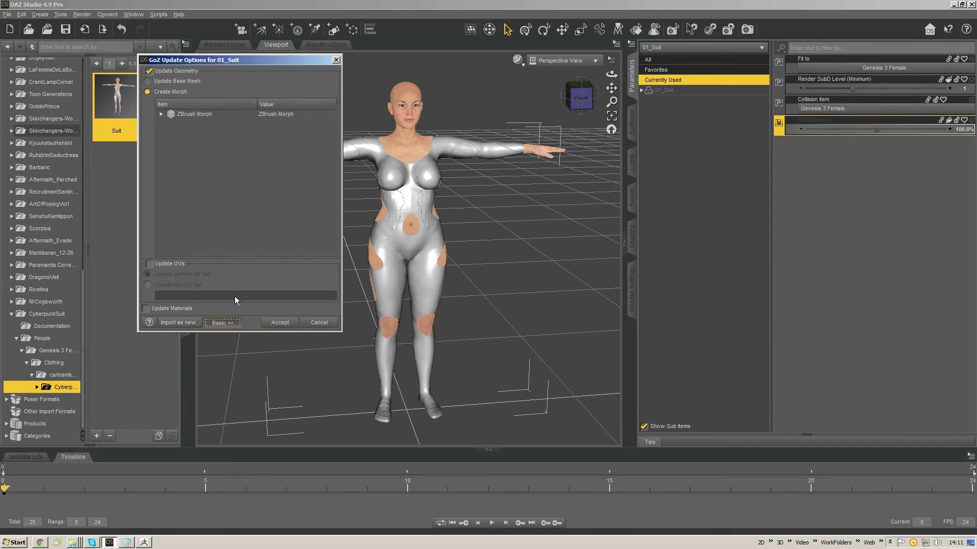
double_click(202, 114)
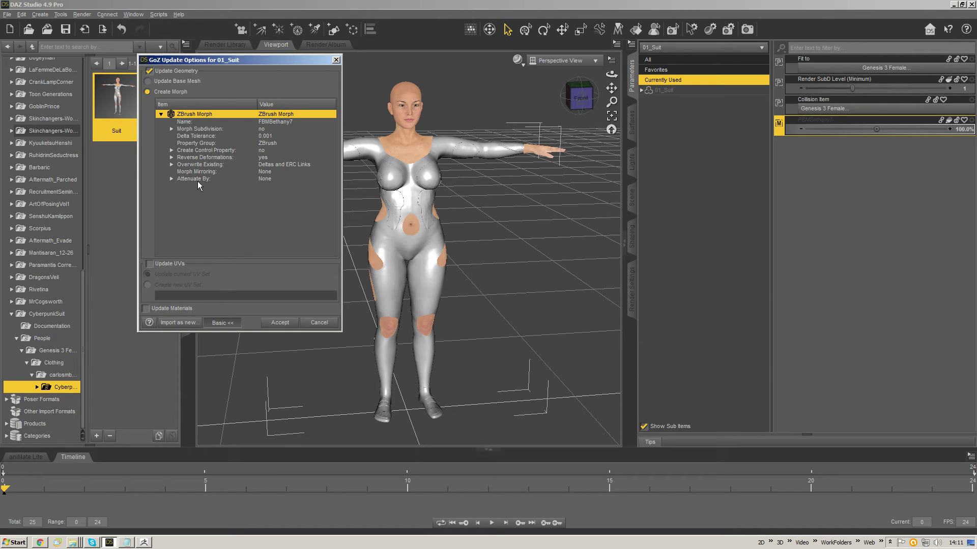
left_click(209, 166)
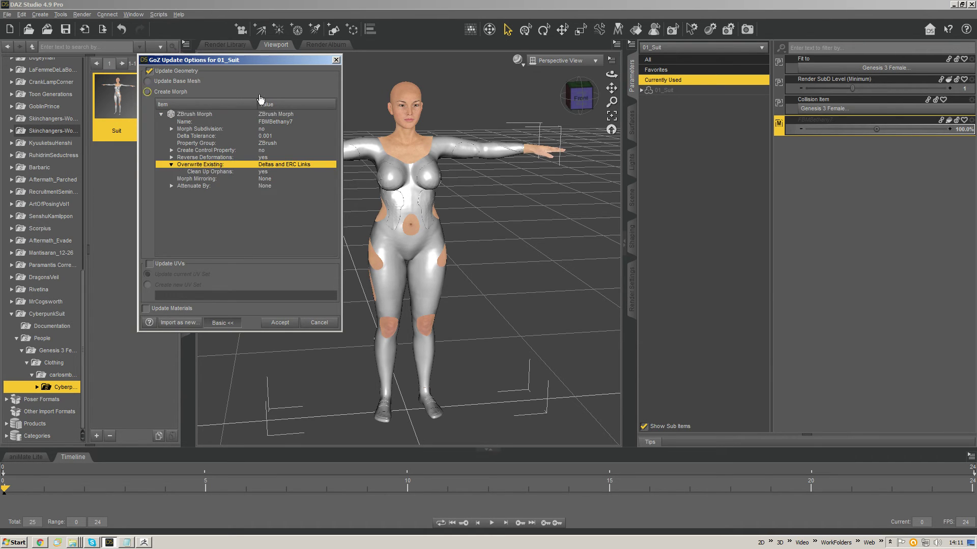
left_click(315, 165)
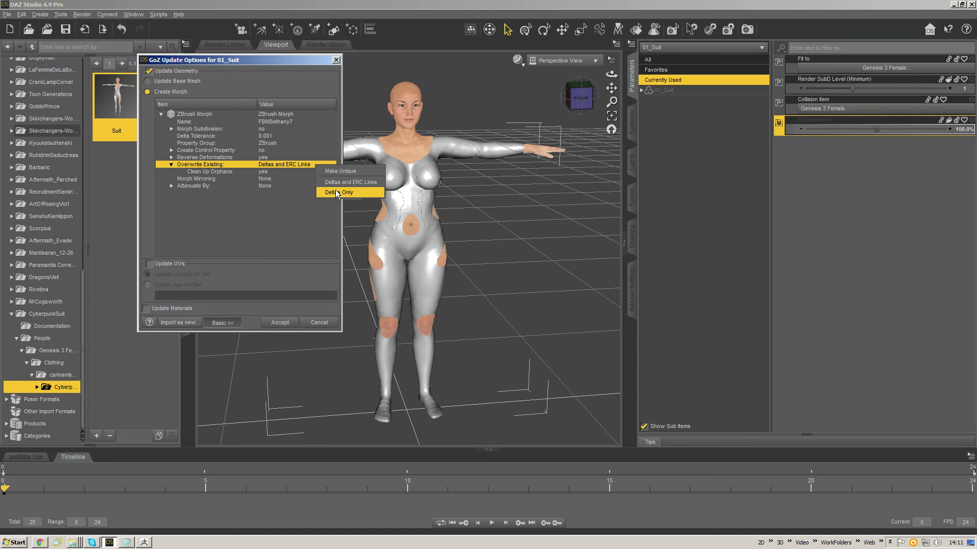
left_click(339, 192)
Set Preserve Existing Deltas under Reverse Deformations to yes and accept the GoZ update of the suit.
left_click(203, 157)
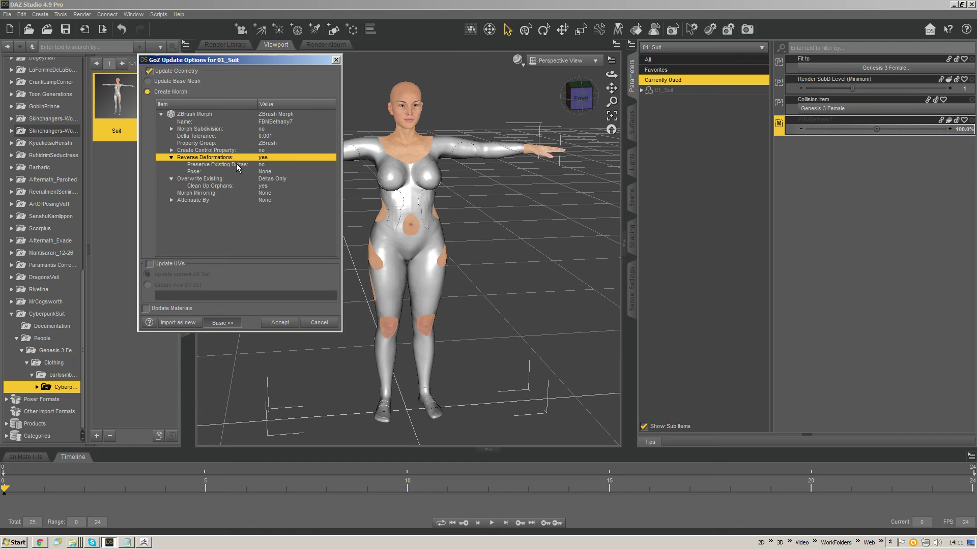
left_click(234, 164)
left_click(269, 164)
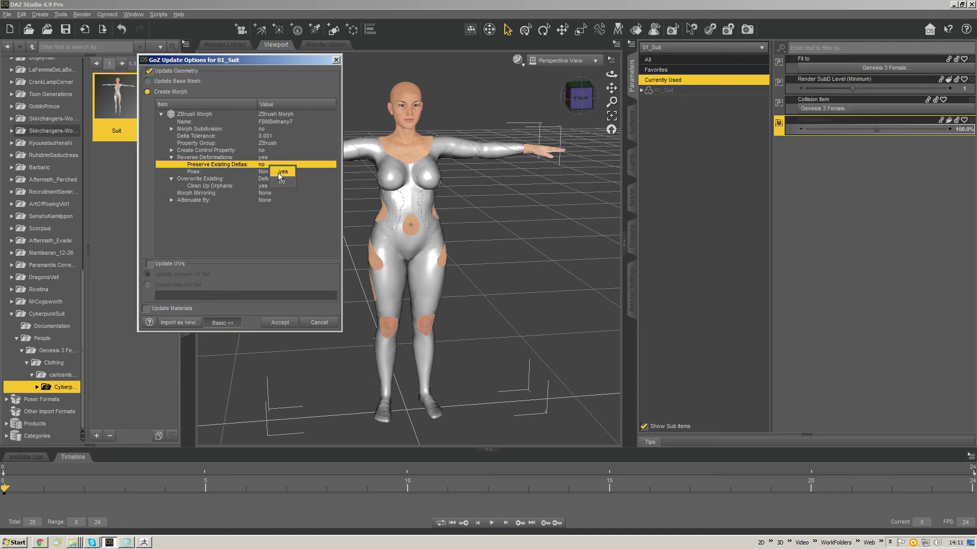
left_click(280, 179)
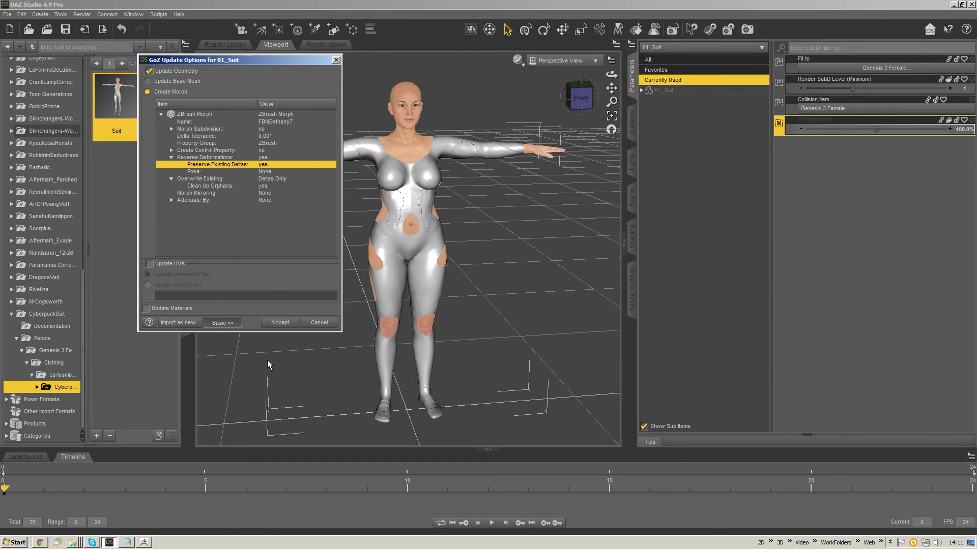
left_click(280, 323)
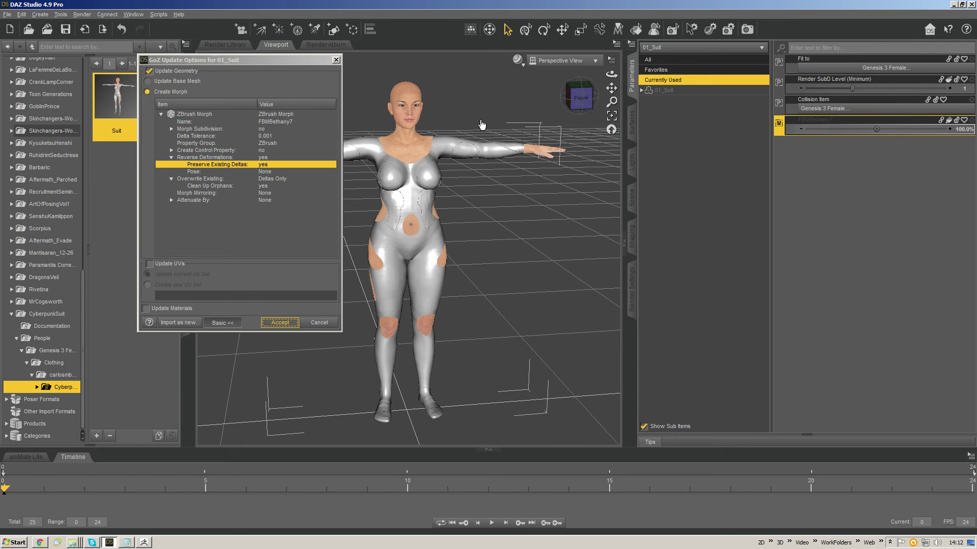
key("Return")
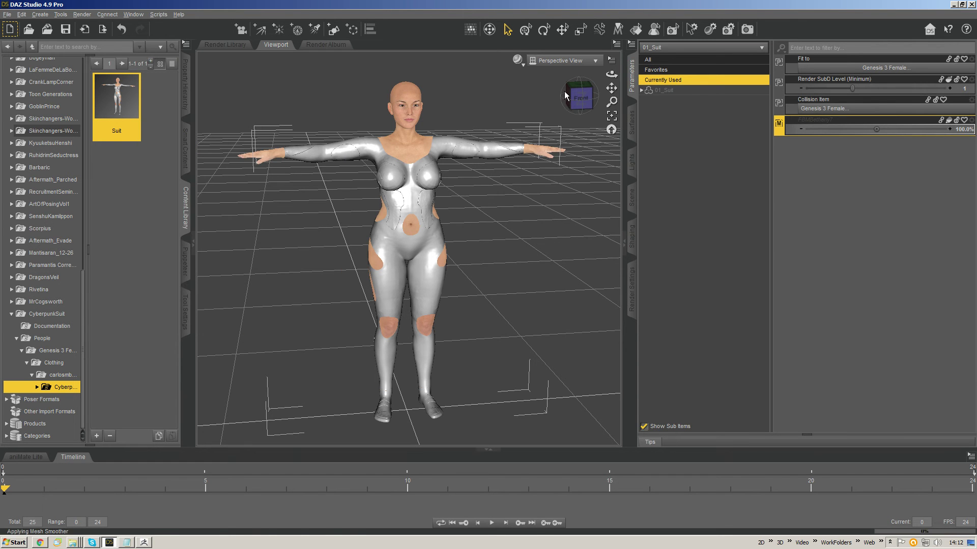
Inspect the updated suit on the figure close up from the side and in full from the front.
left_click_drag(574, 97, 605, 87)
scroll(463, 248, "up", 5)
scroll(463, 247, "up", 3)
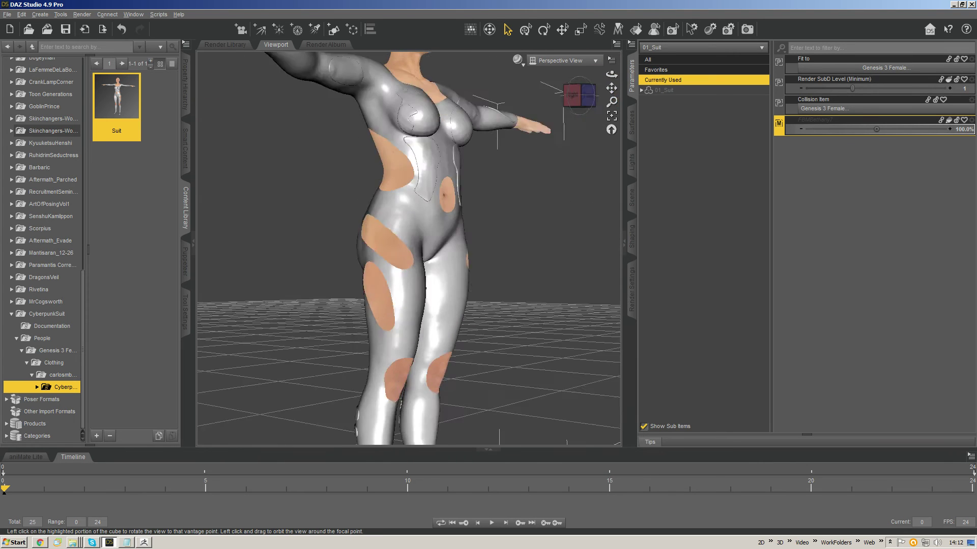
left_click(580, 96)
scroll(575, 157, "down", 2)
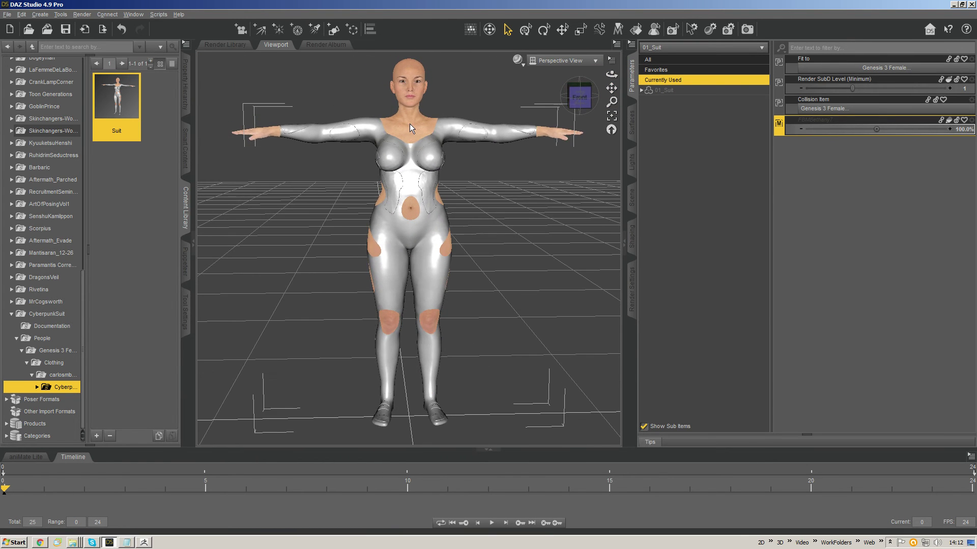
Test the suit on Genesis 3 Female by switching Bethany 7 Body to 0%, back to 100%, and again to 0%.
left_click(413, 114)
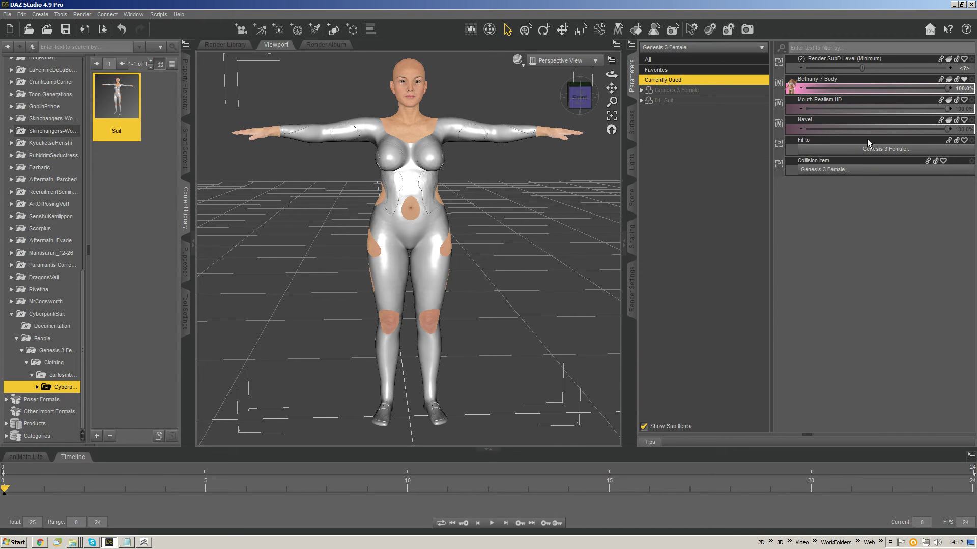
left_click_drag(947, 88, 505, 181)
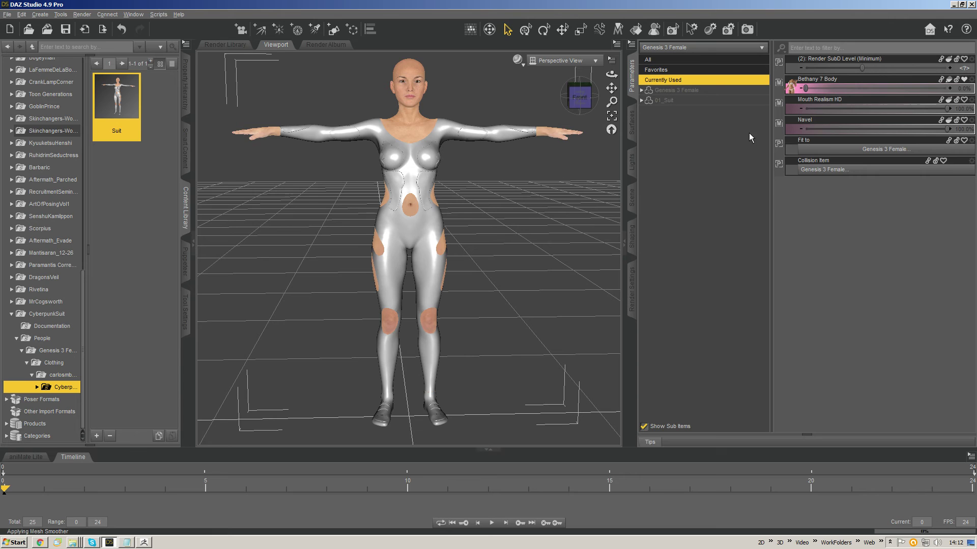
left_click(681, 69)
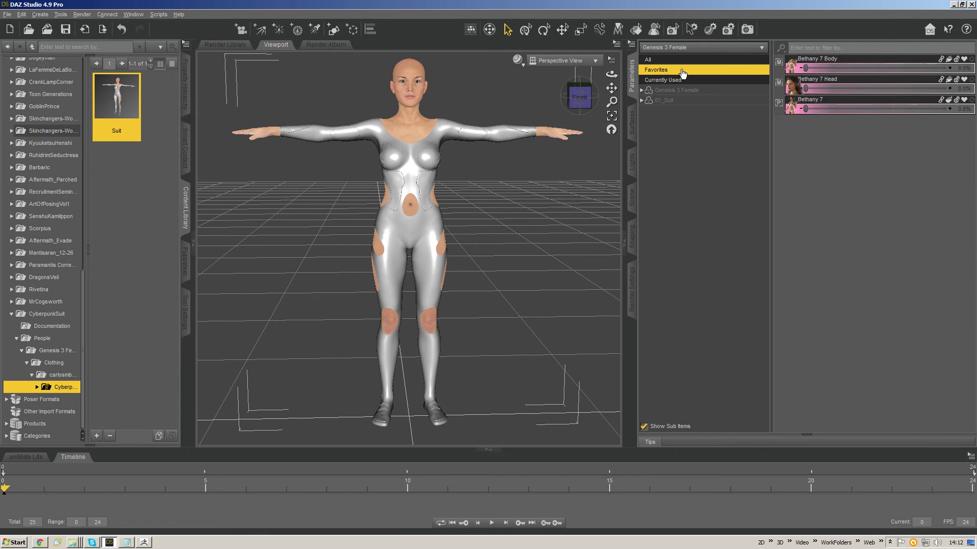
left_click_drag(812, 68, 957, 68)
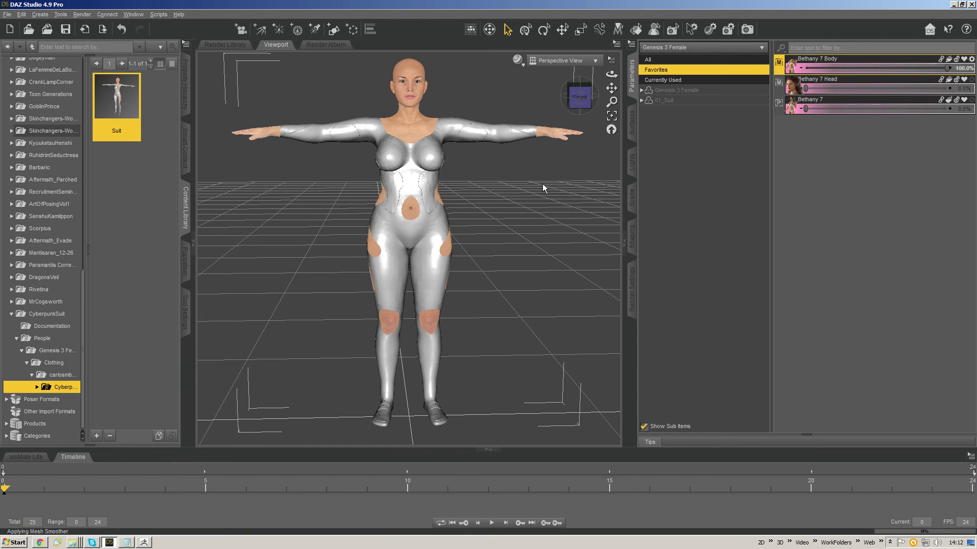
mouse_move(579, 97)
left_mouse_down()
mouse_move(660, 91)
mouse_move(580, 99)
left_mouse_up()
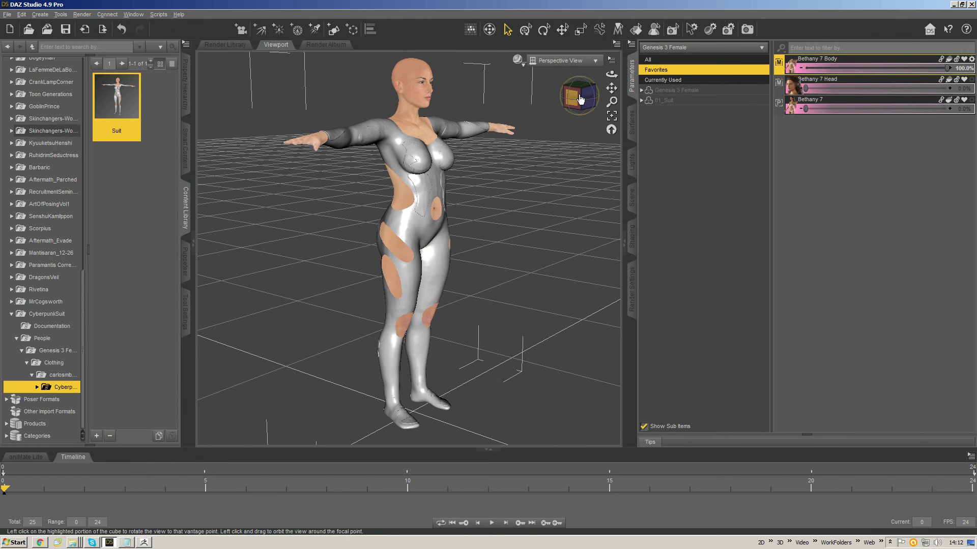
left_click_drag(947, 68, 710, 101)
left_click_drag(569, 100, 556, 100)
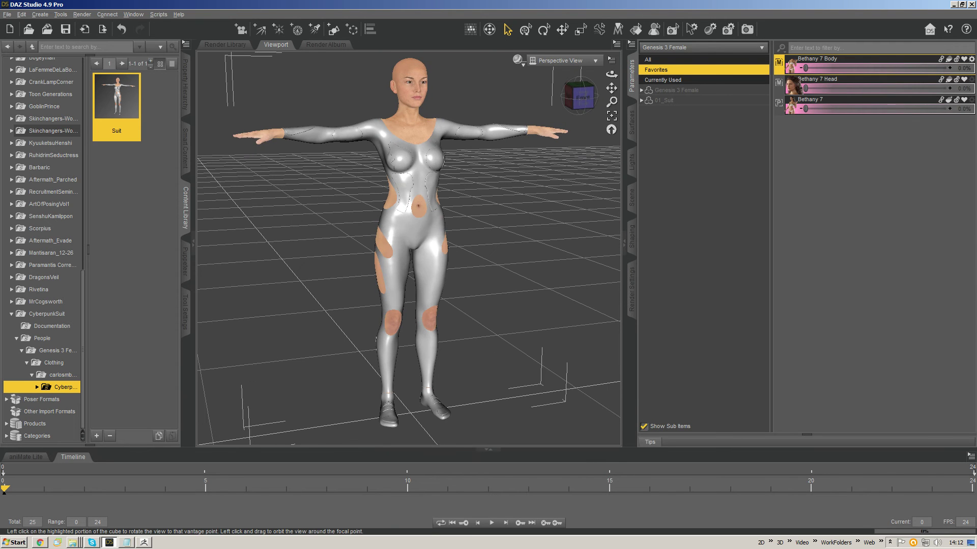
Try the Bethany 7 morph at 100%, check the suit from several angles, and undo the morph change.
left_click(857, 100)
left_click_drag(805, 108, 973, 107)
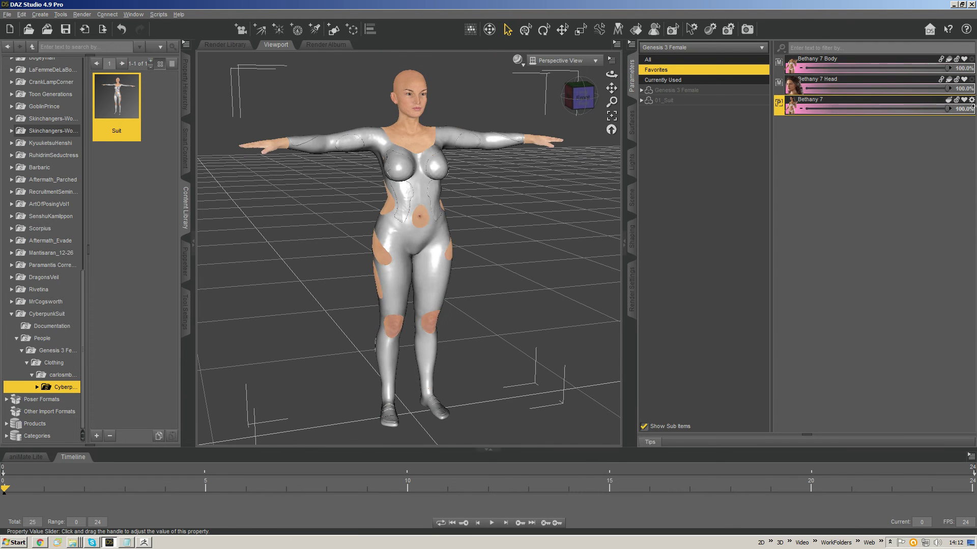
left_click(590, 107)
left_click_drag(583, 97, 645, 94)
left_click_drag(580, 94, 582, 105)
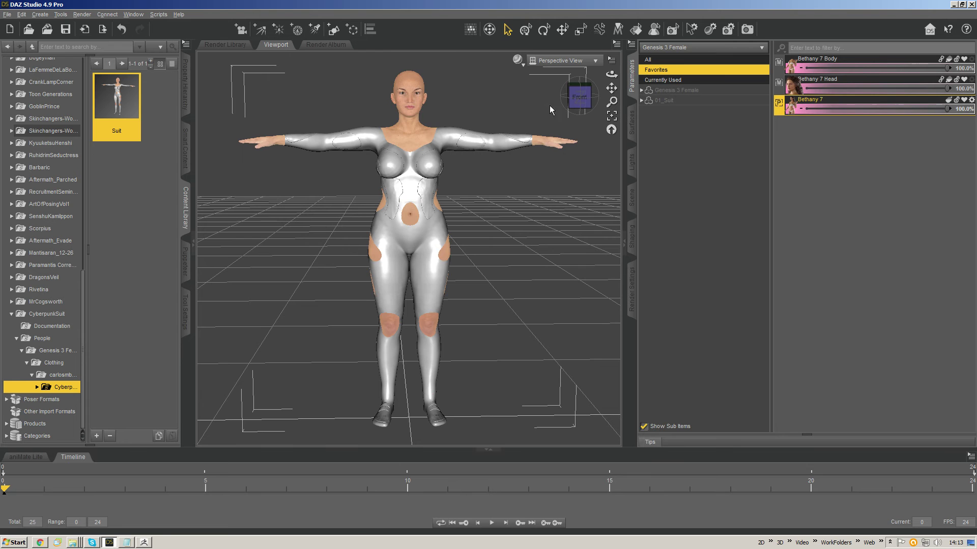
left_click_drag(574, 98, 712, 104)
left_click(576, 98)
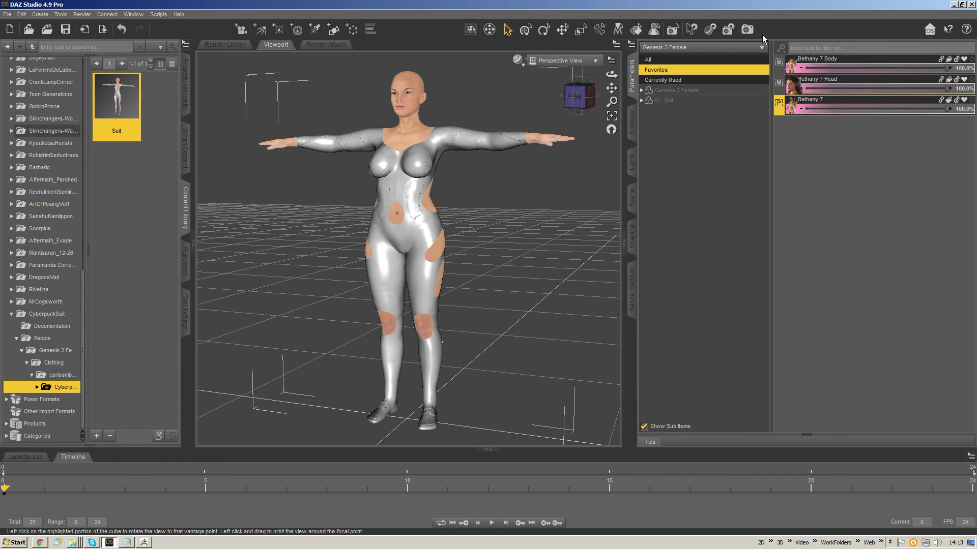
left_click(576, 98)
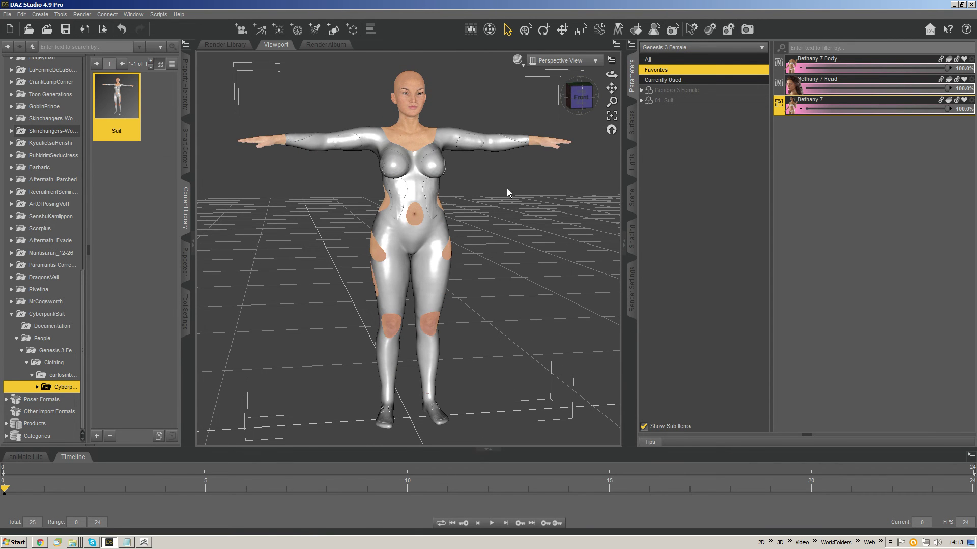
key("ctrl+z")
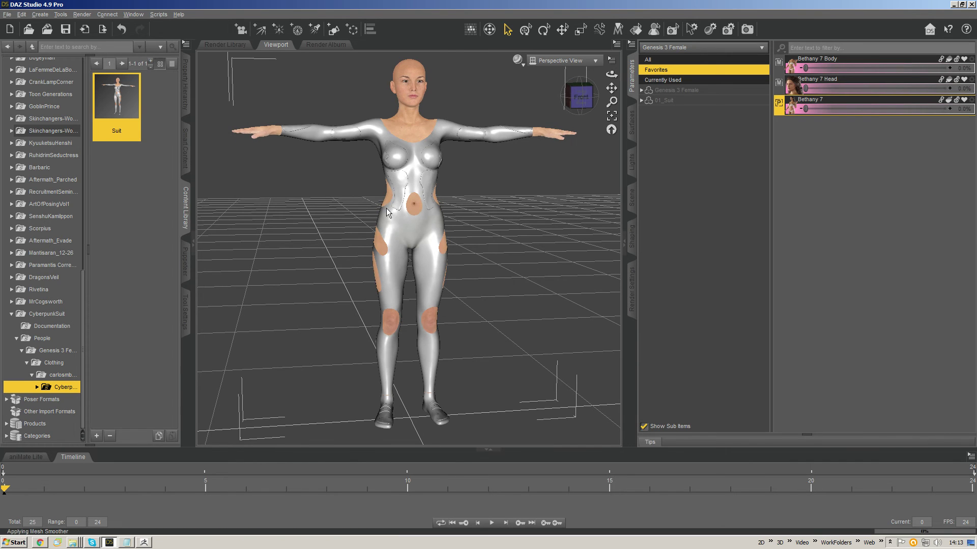
left_click(611, 129)
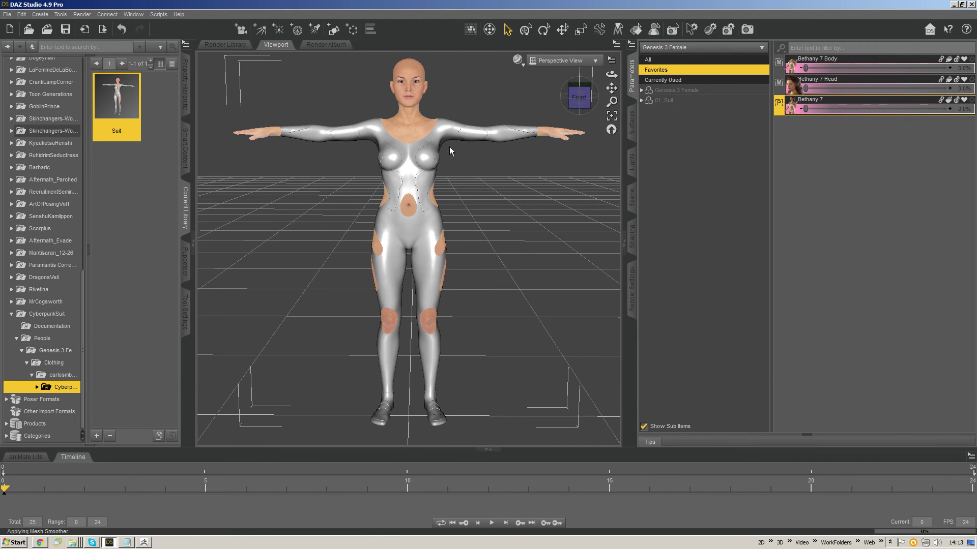
Select 01_Suit and look through its Actor parameter groups.
right_click(440, 132)
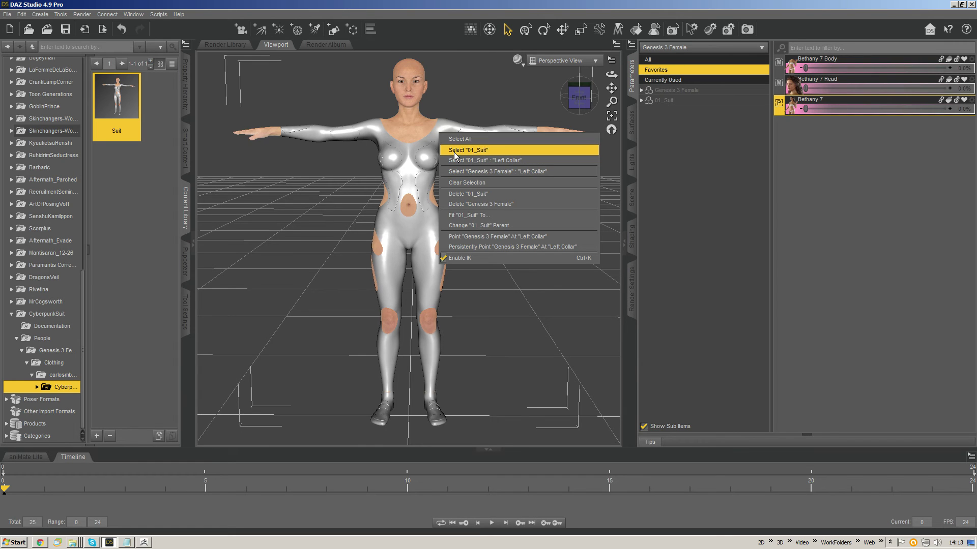
left_click(455, 151)
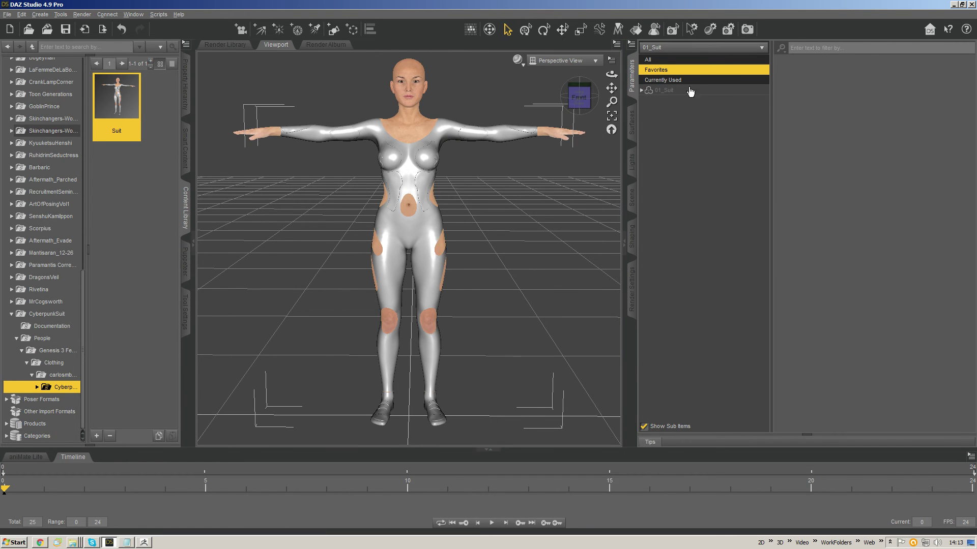
left_click(670, 90)
left_click(641, 90)
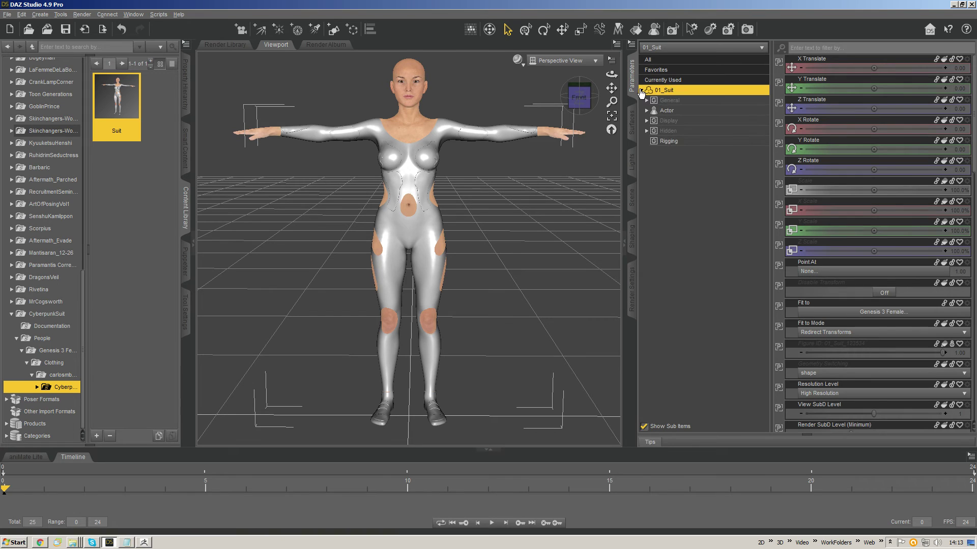
left_click(646, 111)
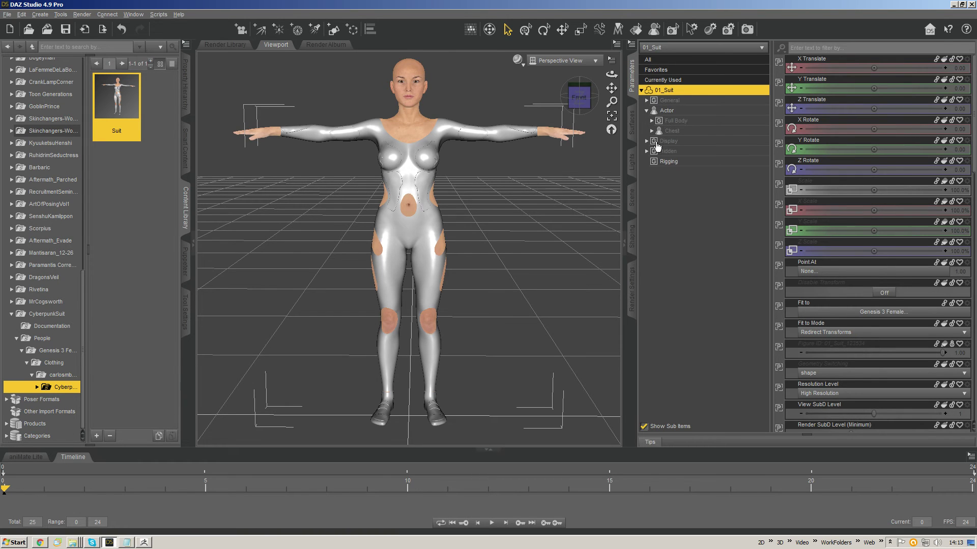
Select Genesis 3 Female and set its favorite Bethany 7 morph to 100%.
left_click(415, 109)
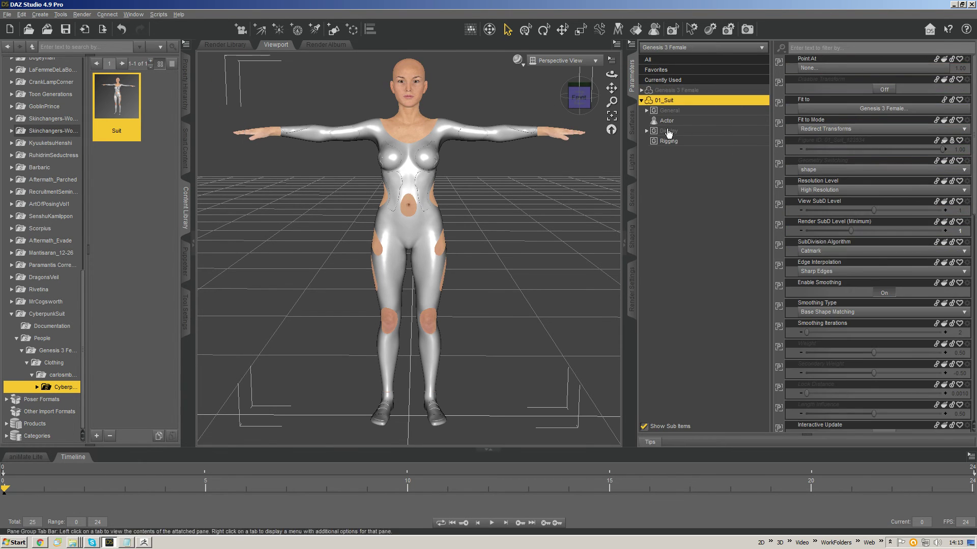
left_click(409, 82)
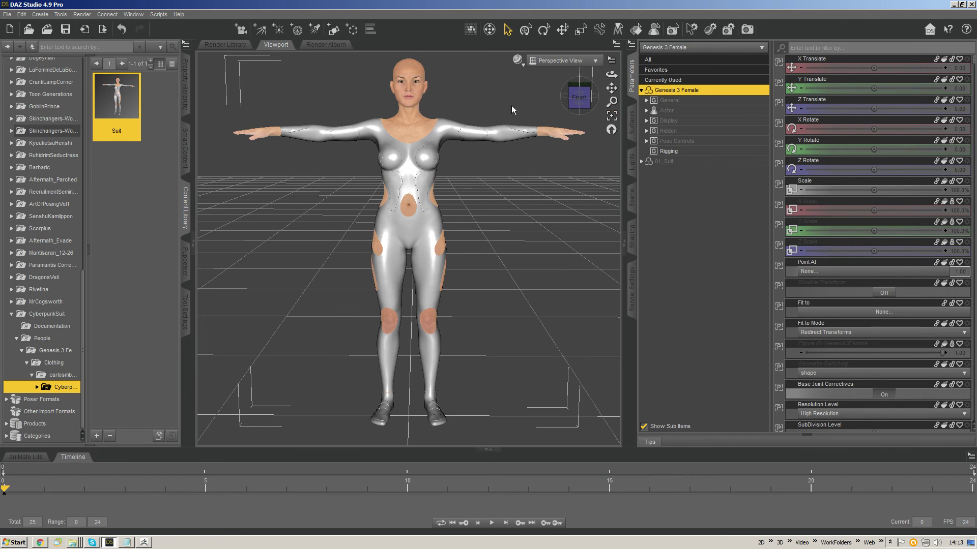
left_click(682, 70)
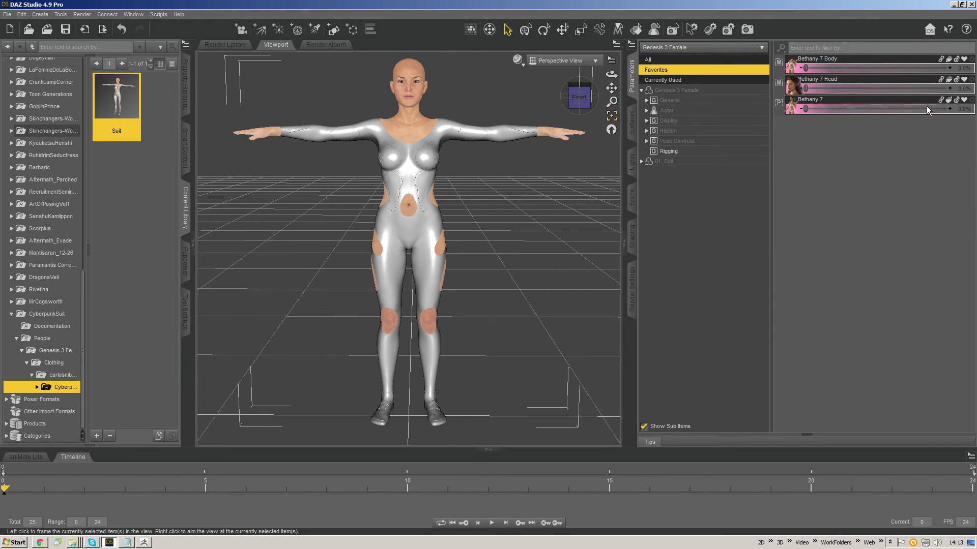
left_click_drag(849, 108, 972, 102)
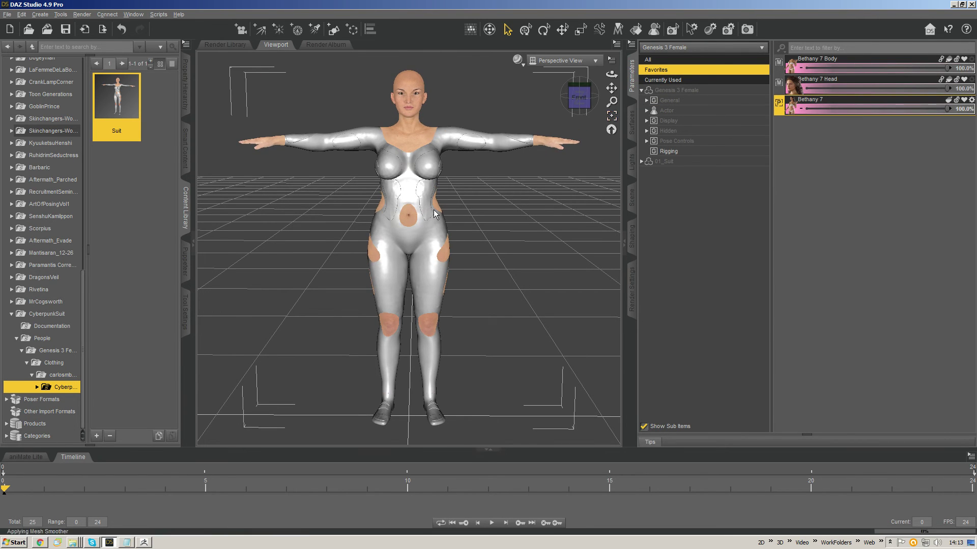
Select 01_Suit in the scene, list its currently used parameters, and open the Parameter Settings of its FBMBethany7 morph.
right_click(416, 179)
left_click(425, 196)
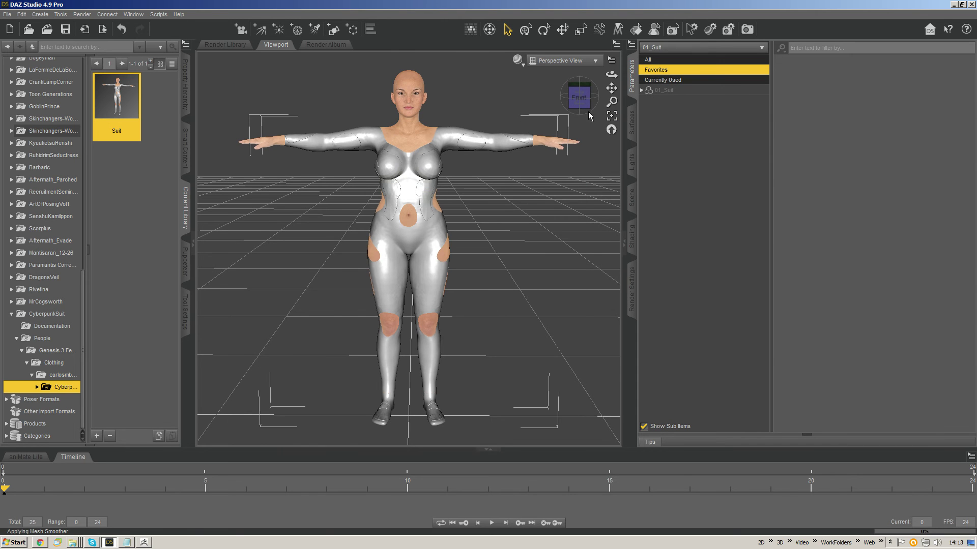
left_click(663, 80)
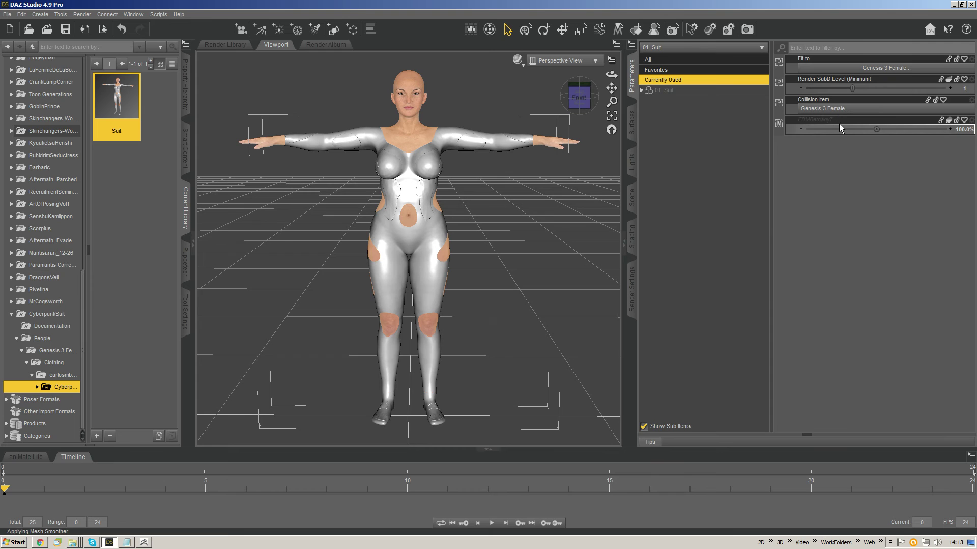
left_click(857, 128)
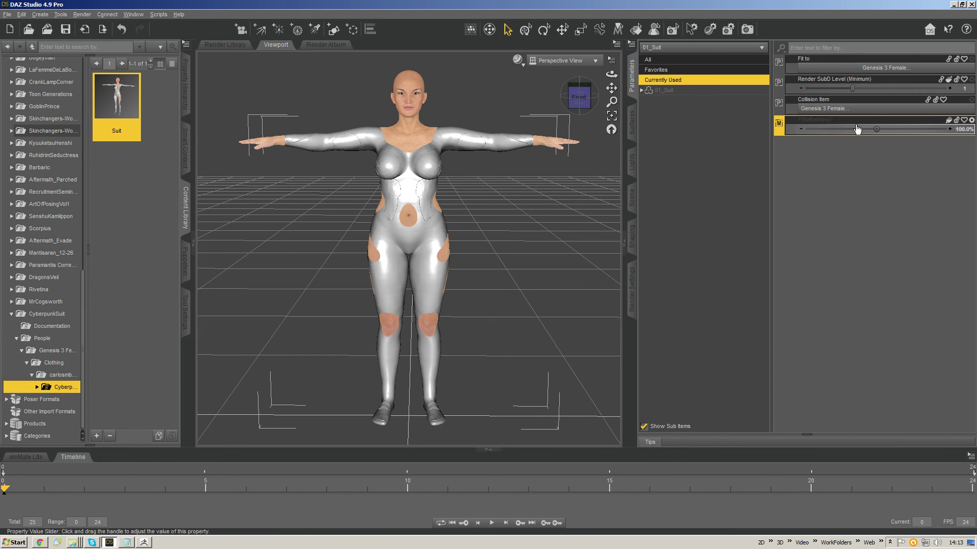
left_click(971, 120)
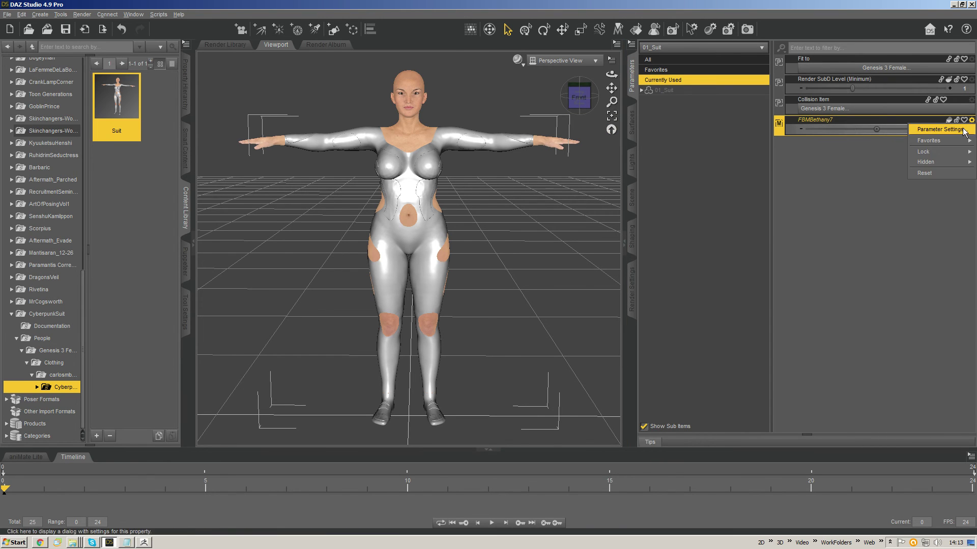
left_click(939, 130)
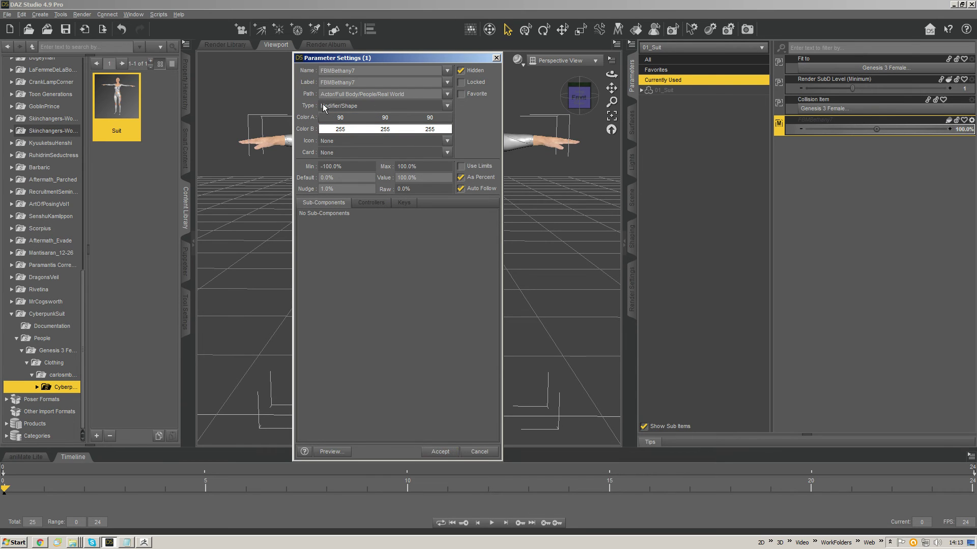
Set the FBMBethany7 morph's type to Modifier/Shape and accept the parameter settings.
left_click(448, 106)
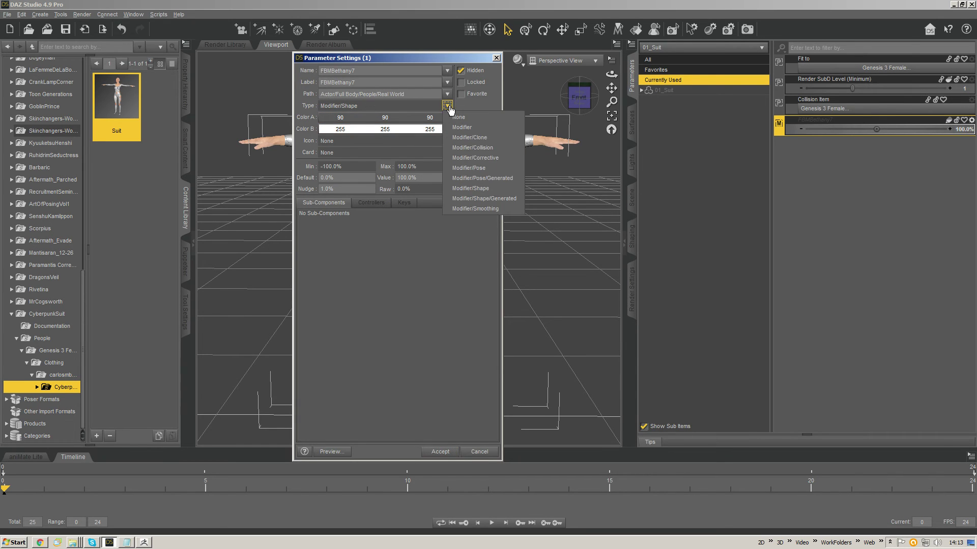
left_click(473, 107)
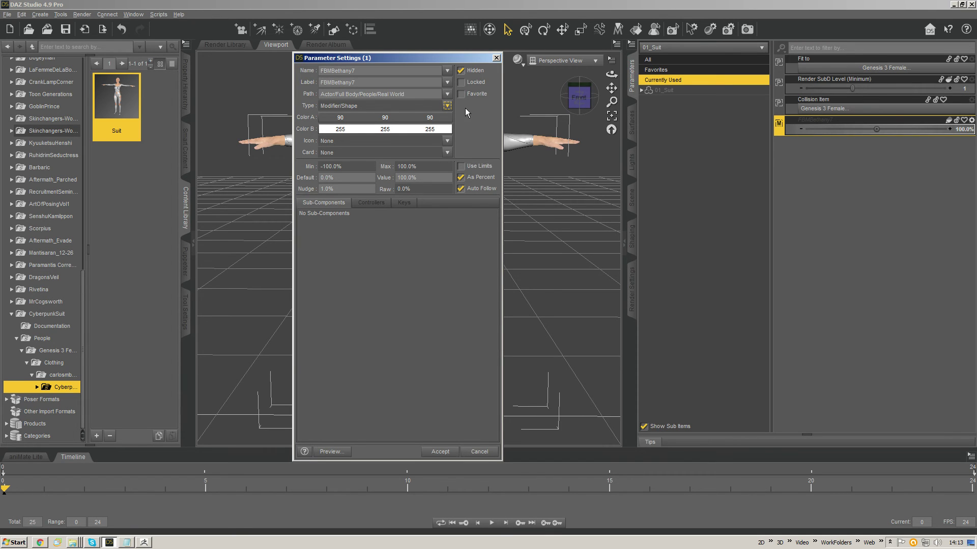
left_click(445, 106)
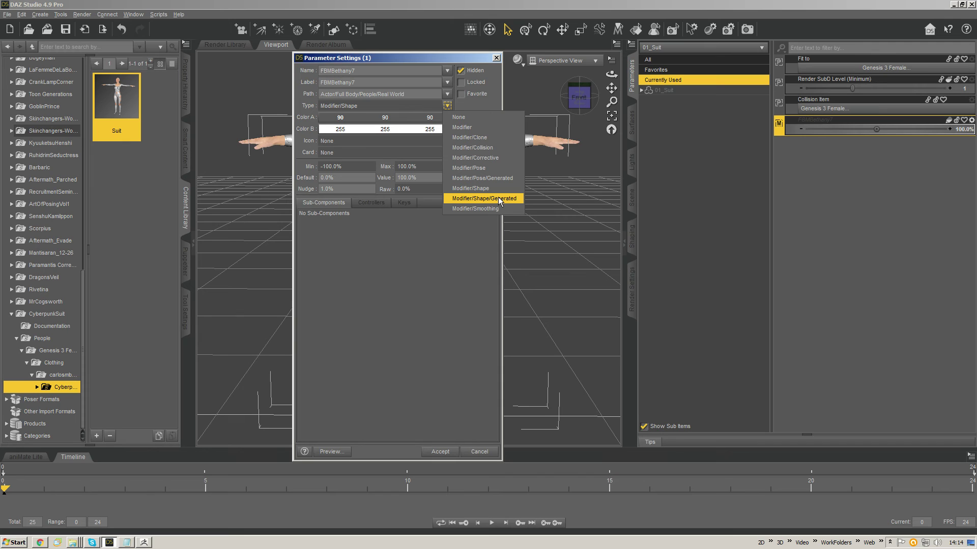
left_click(467, 188)
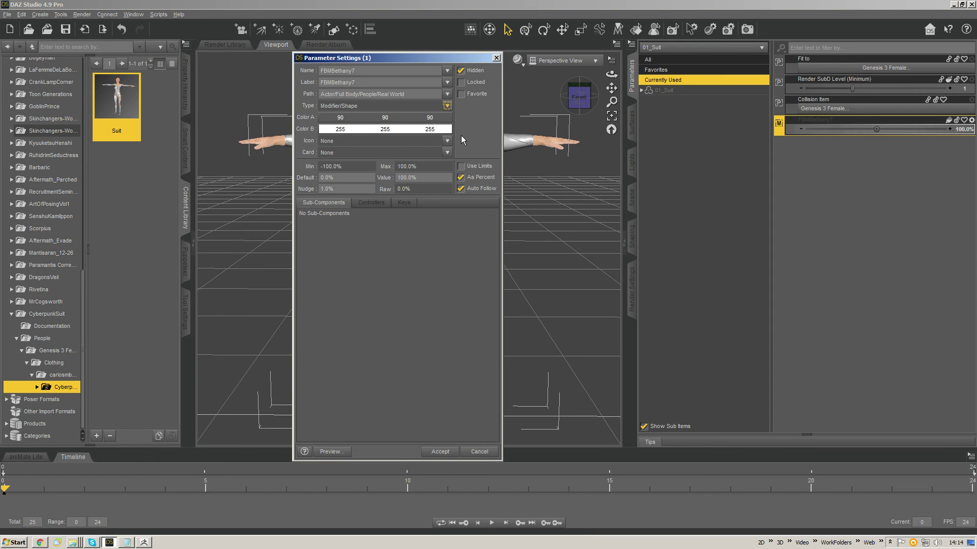
left_click(440, 452)
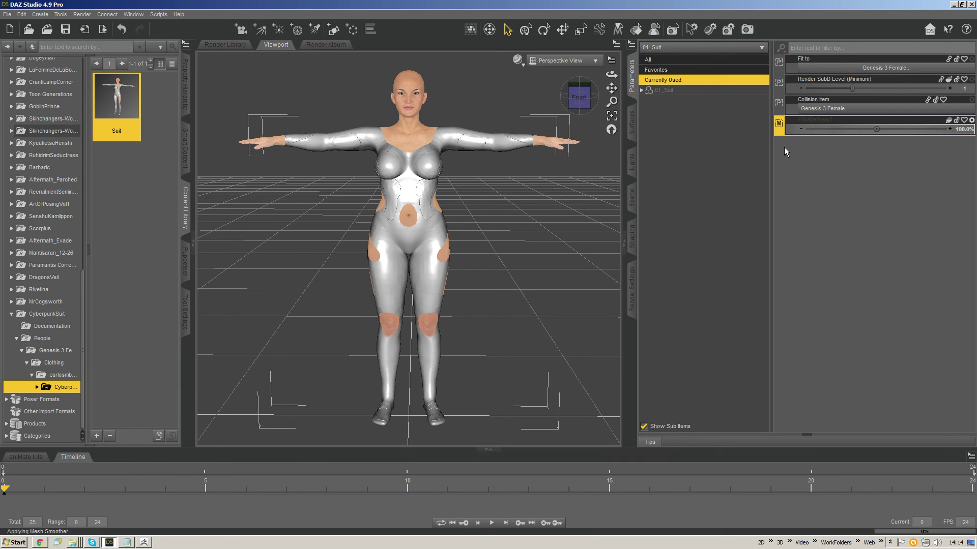
Inspect the suit at an angle, review the FBM correction steps in Notepad, and return to DAZ Studio to view the suit from the front.
left_click_drag(576, 94, 865, 104)
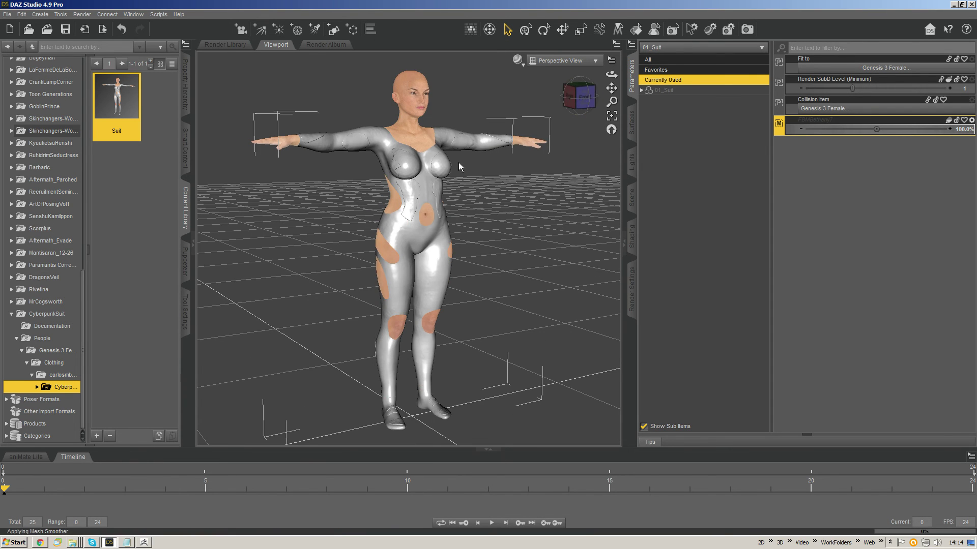
left_click(580, 97)
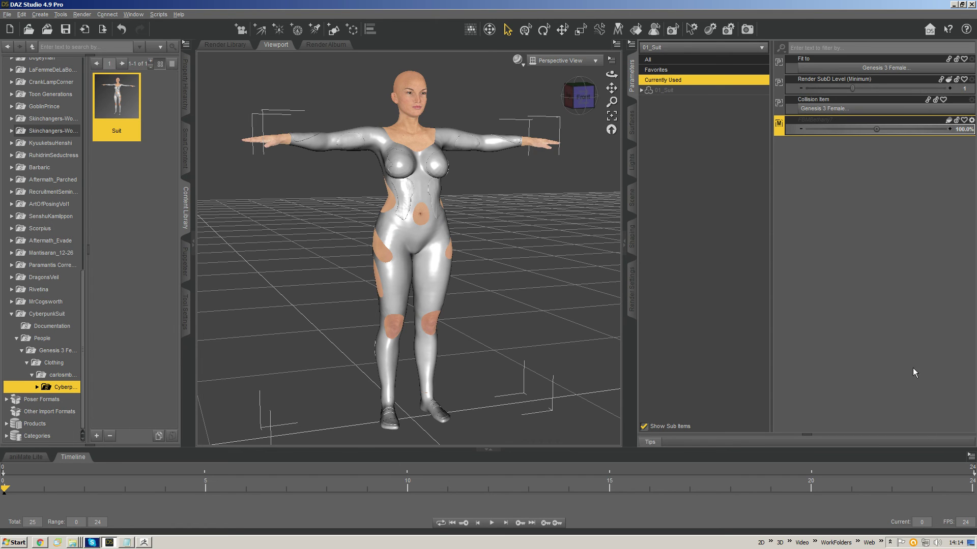
key("alt+Tab")
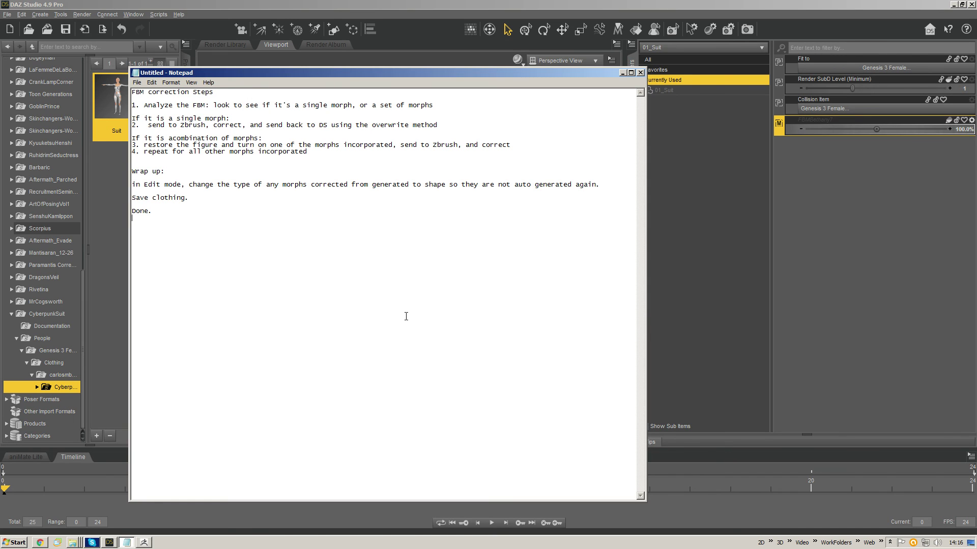
left_click(450, 3)
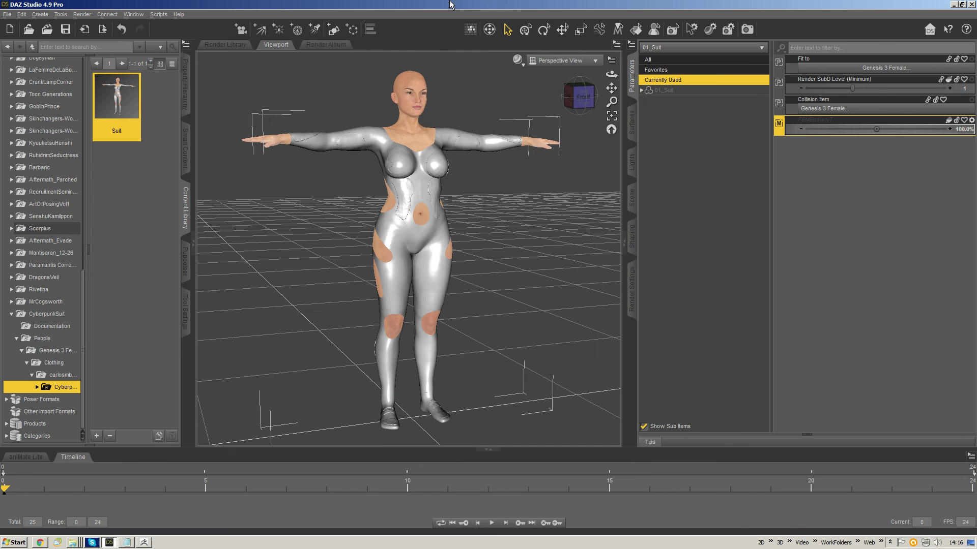
left_click(578, 93)
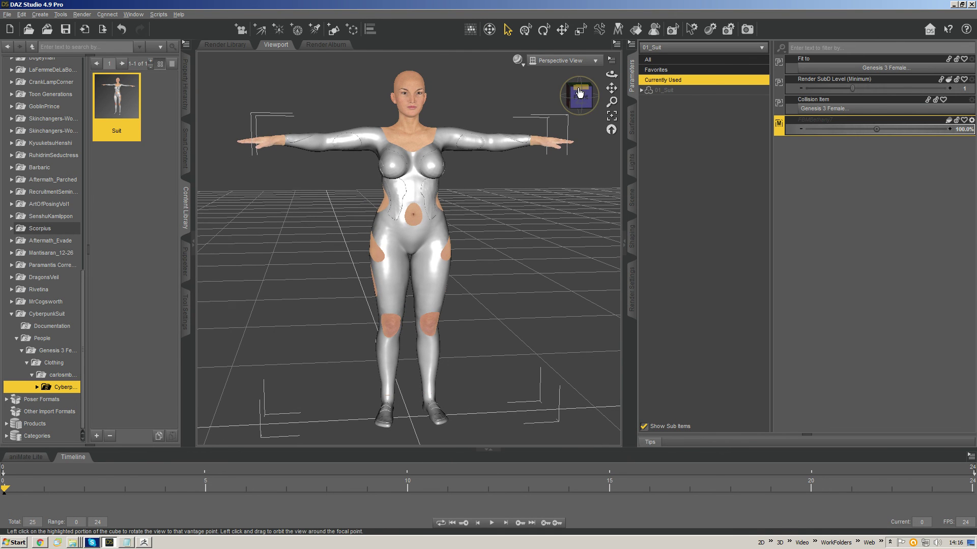